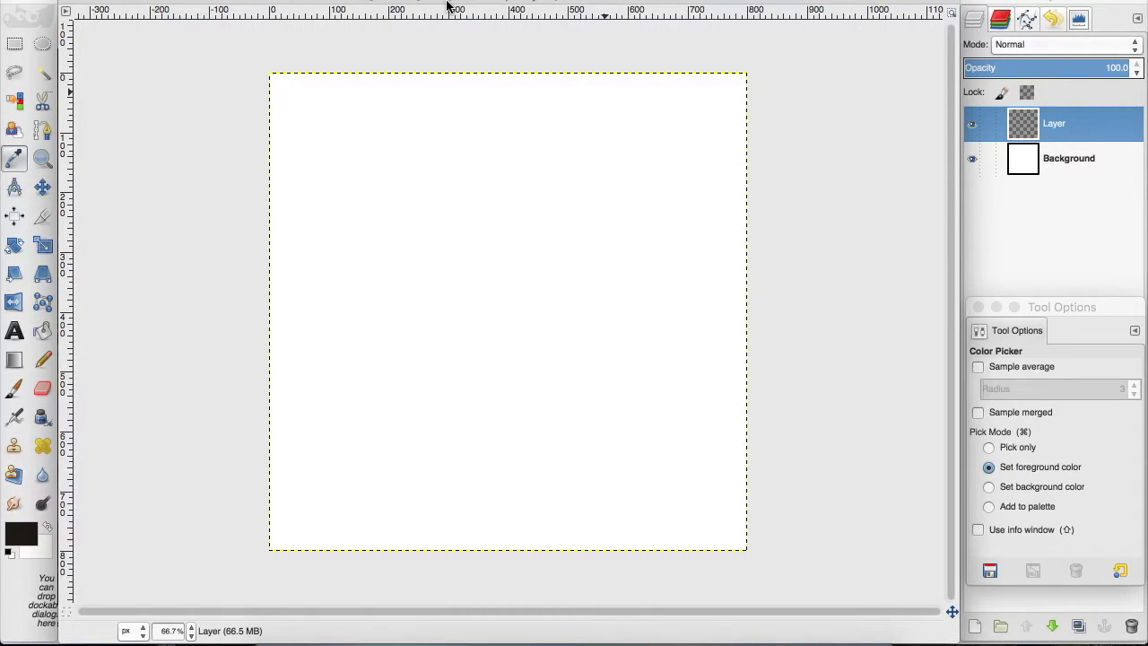
Step: Bucket-fill the layer with solid orange ff9314, then reset colours to black and white
click(42, 333)
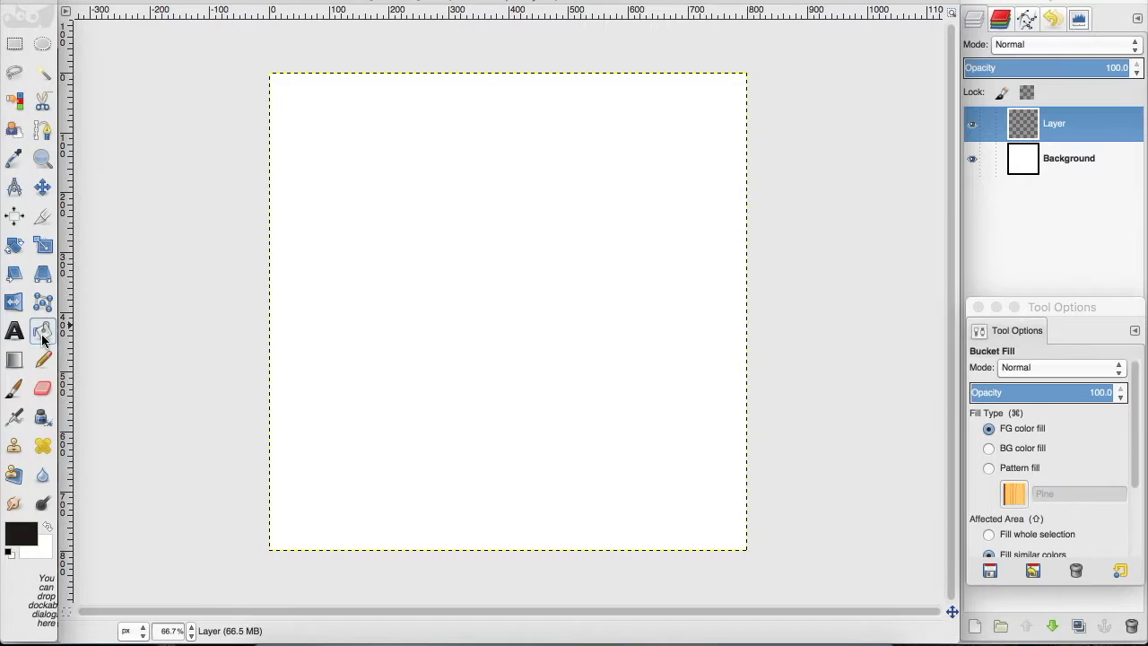
click(21, 534)
click(242, 188)
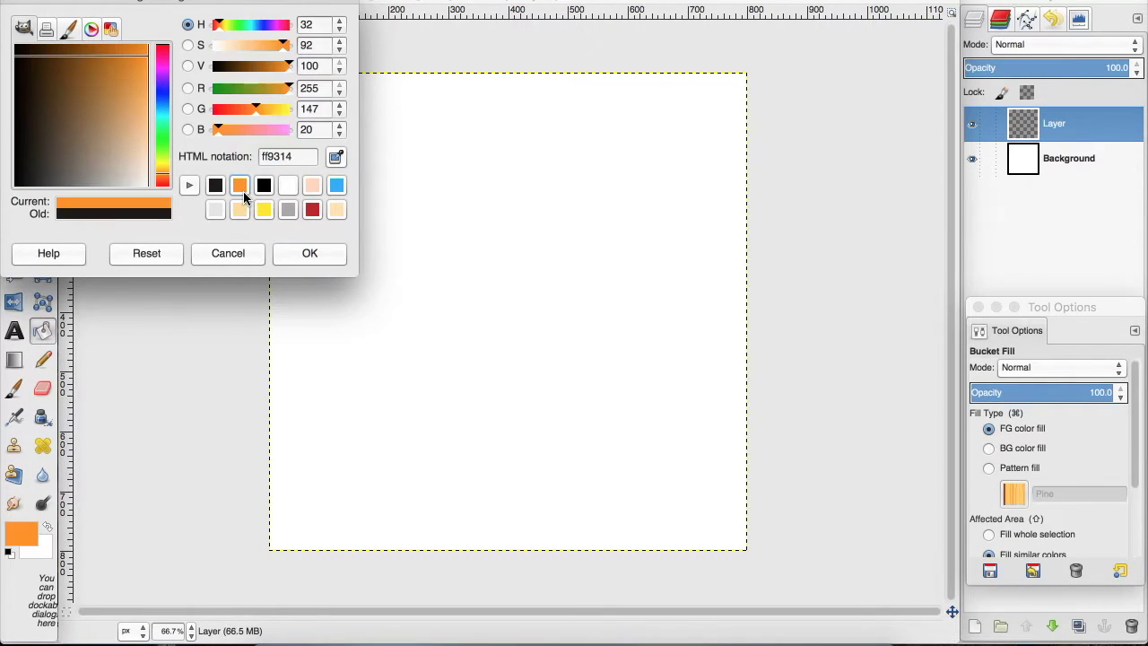
click(321, 254)
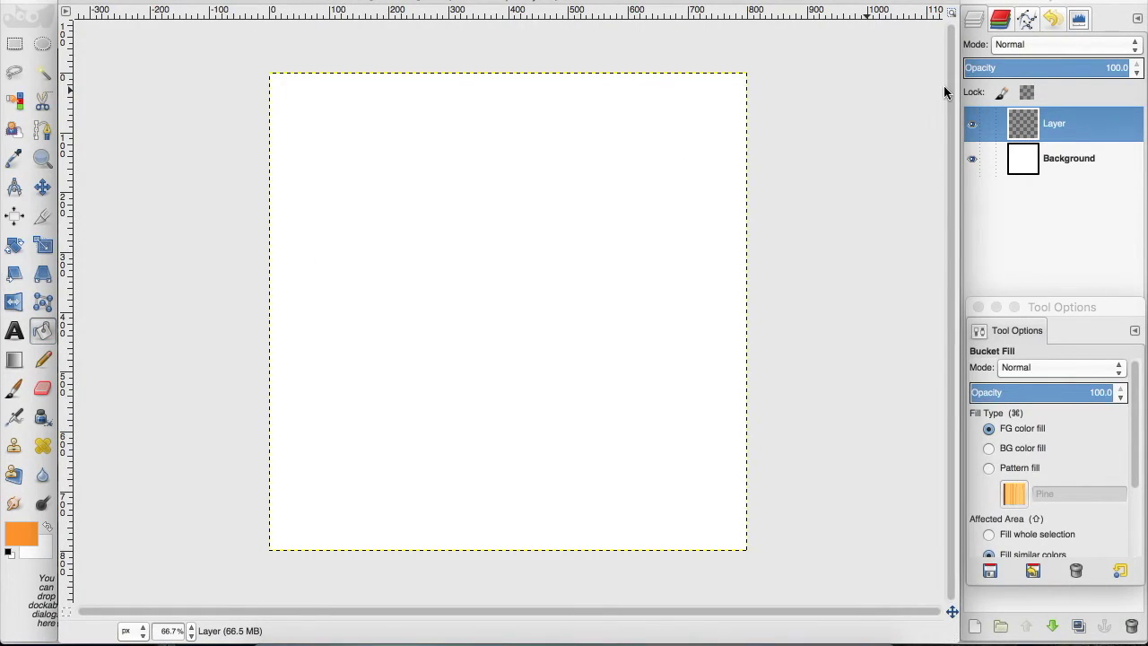
click(467, 266)
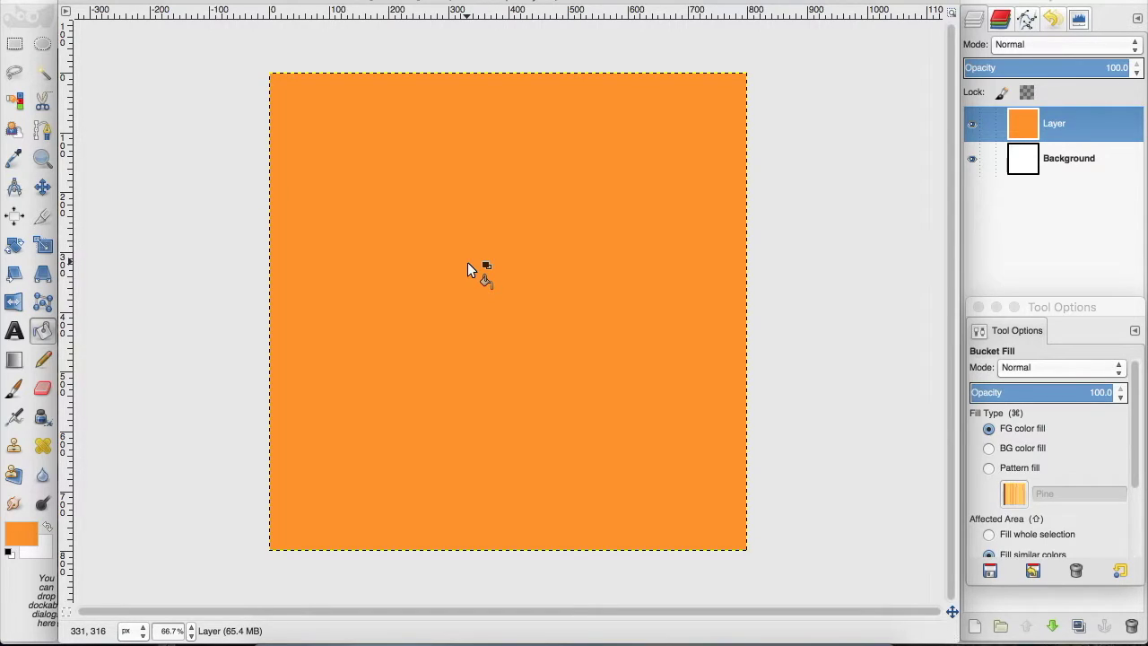
key(o)
key(d)
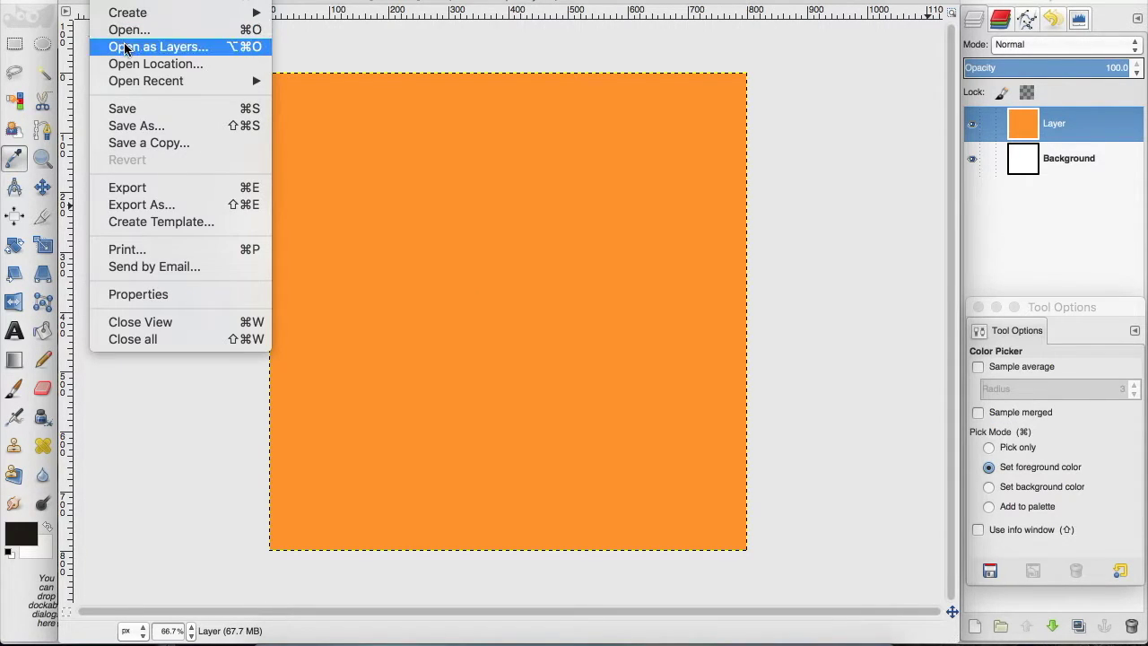
Step: Add 3257443.jpg as a new layer and move it lower on the canvas
click(124, 43)
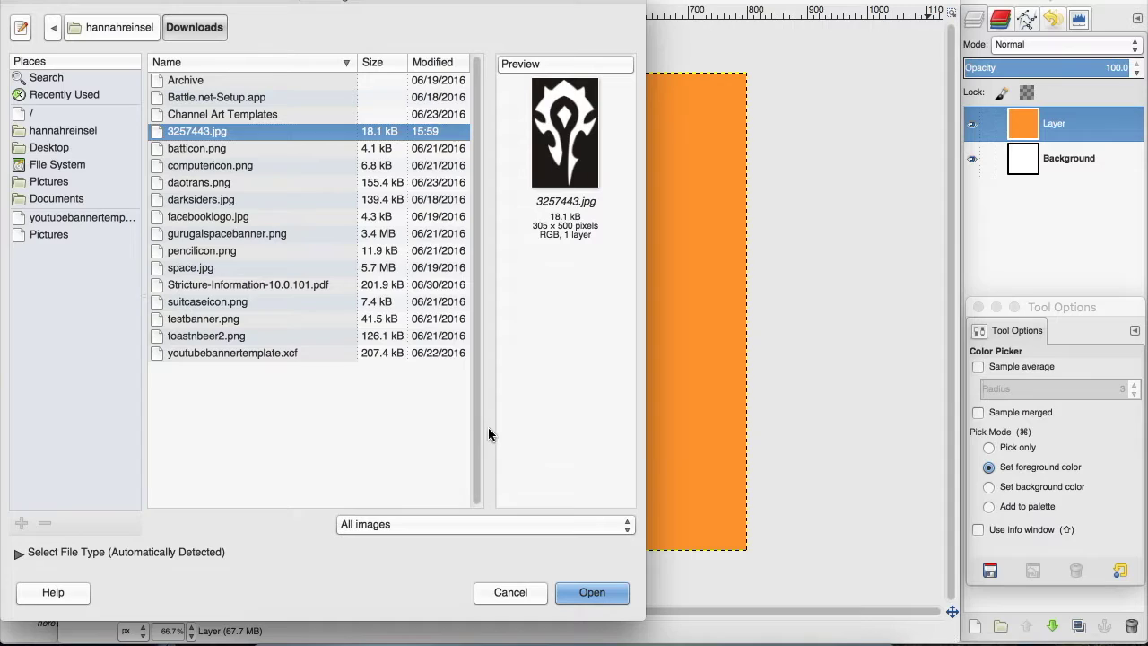
click(594, 592)
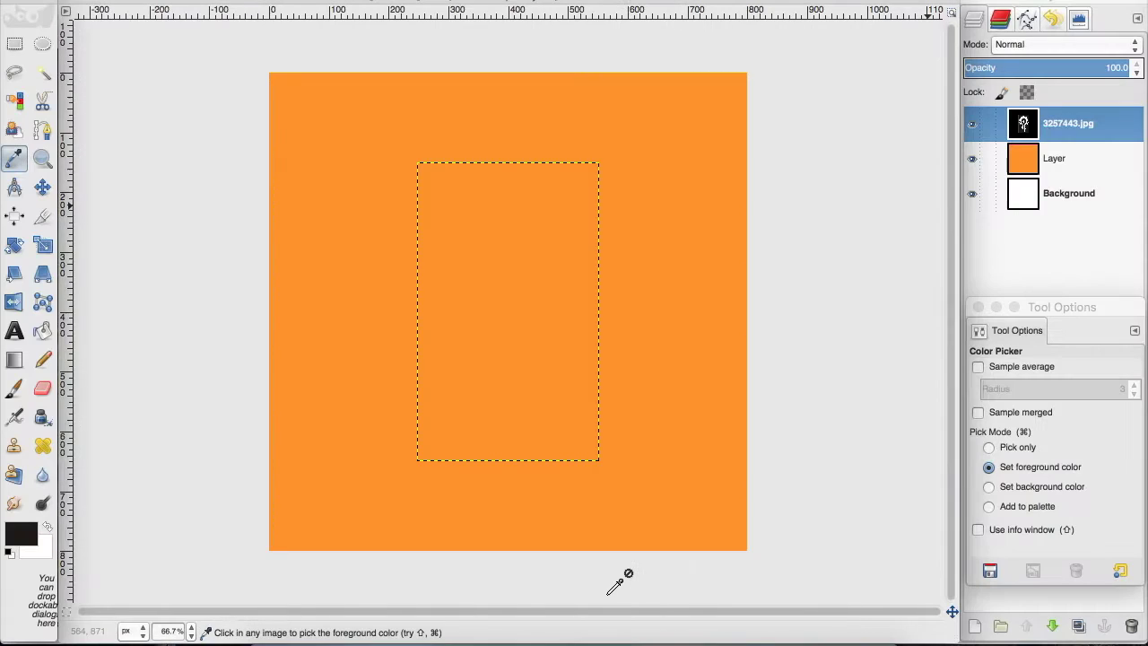
click(42, 186)
drag(523, 195, 522, 270)
Step: Make the logo's black background transparent with Color to Alpha set to black
click(432, 2)
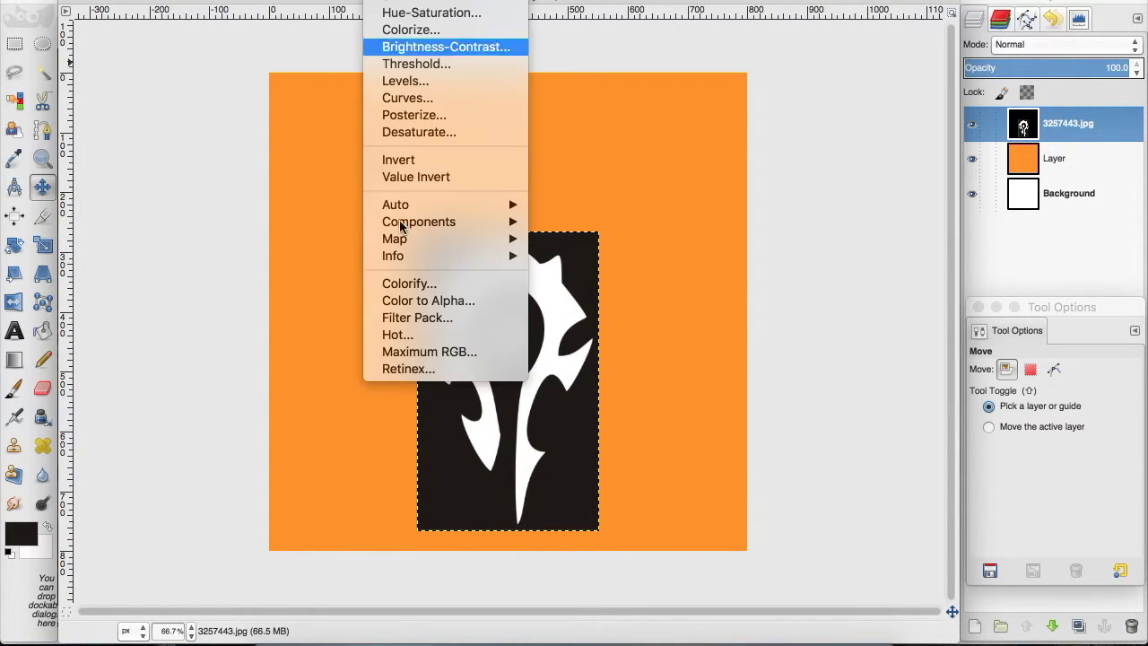
click(435, 301)
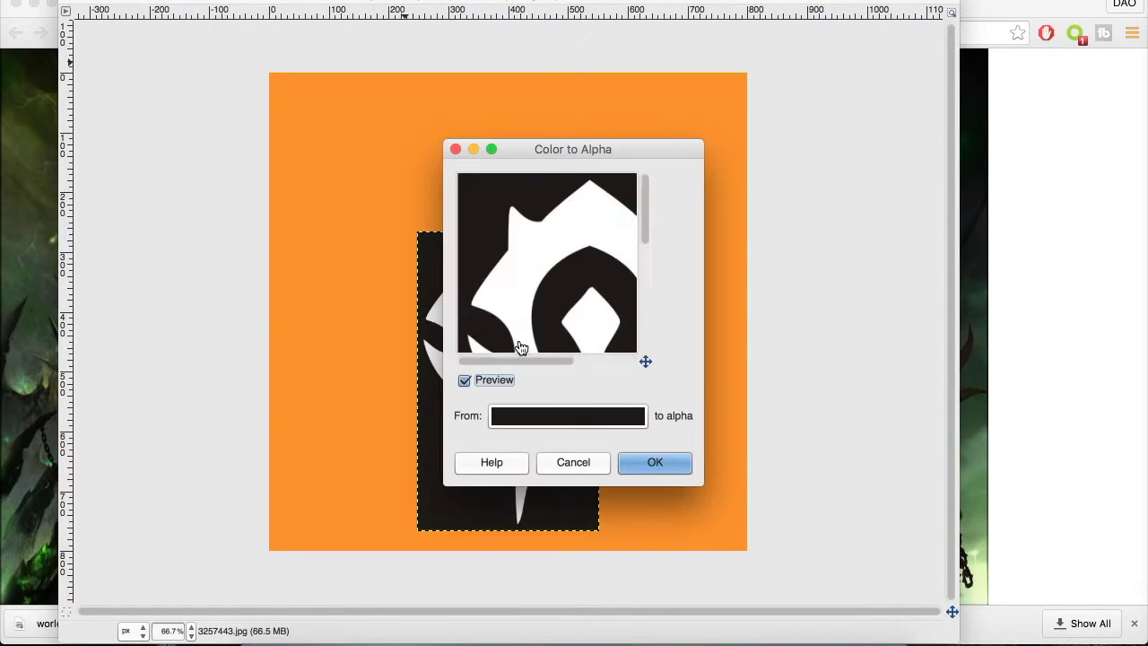
click(565, 417)
drag(499, 359, 403, 376)
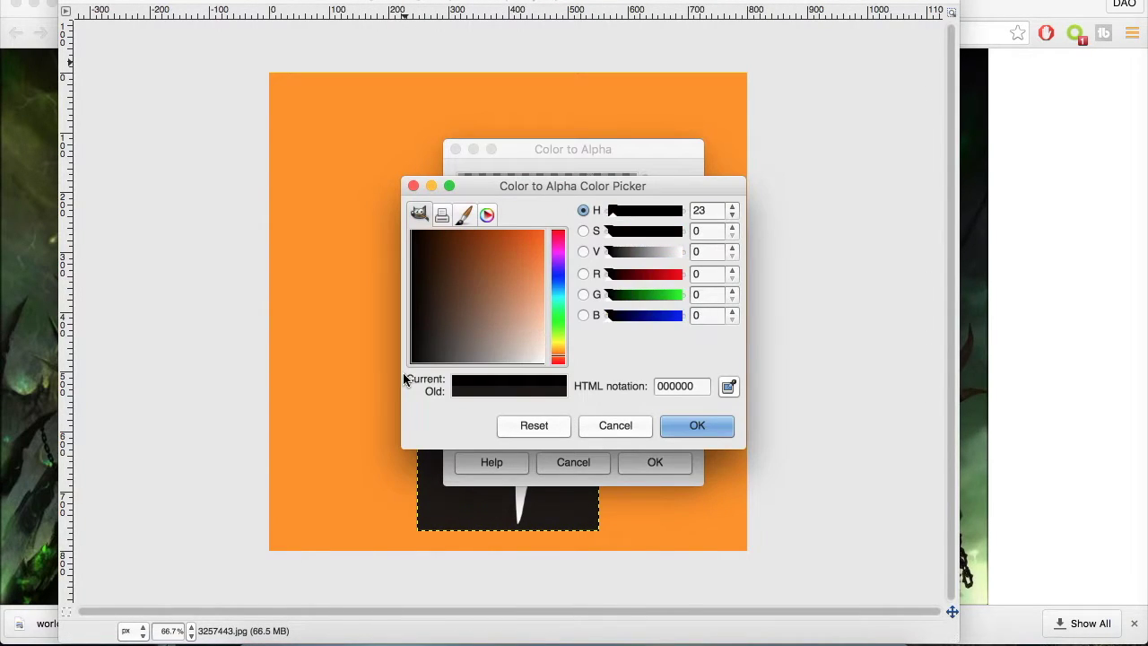
click(695, 425)
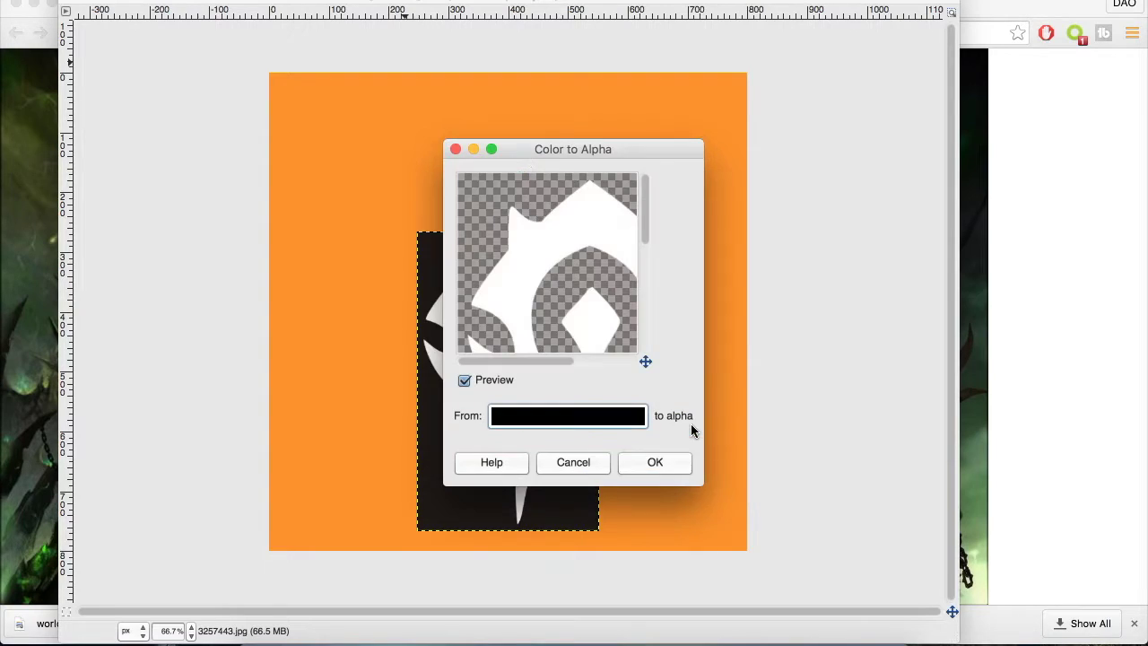
click(680, 467)
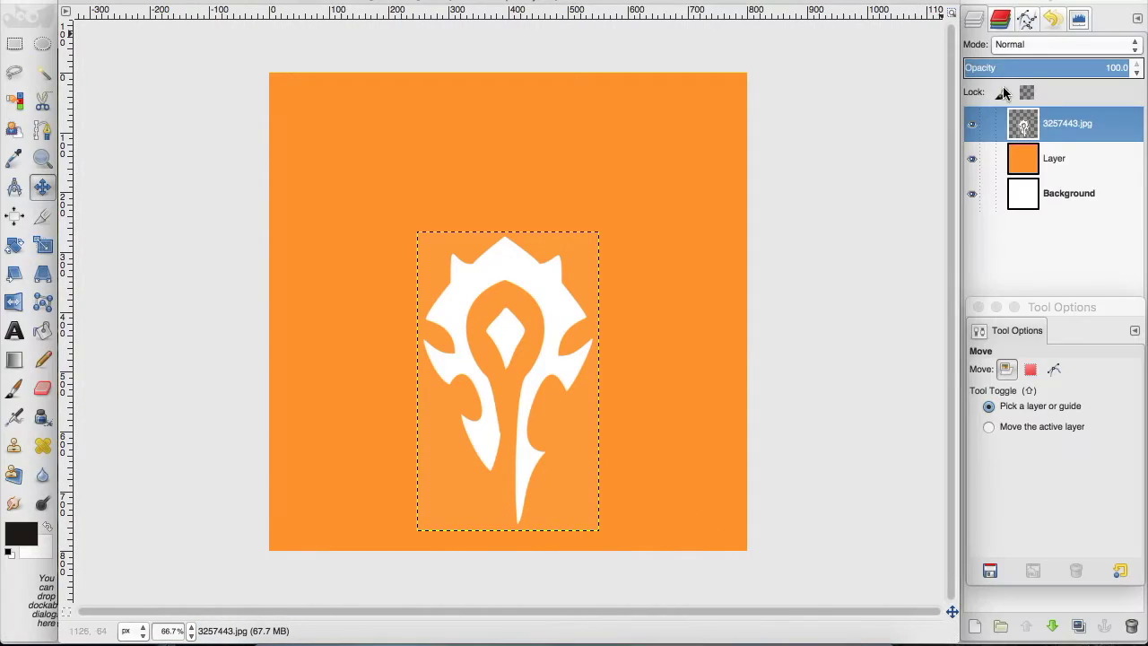
Step: Sample the pale tint ffd6bd around the logo with the Color Picker
click(1025, 159)
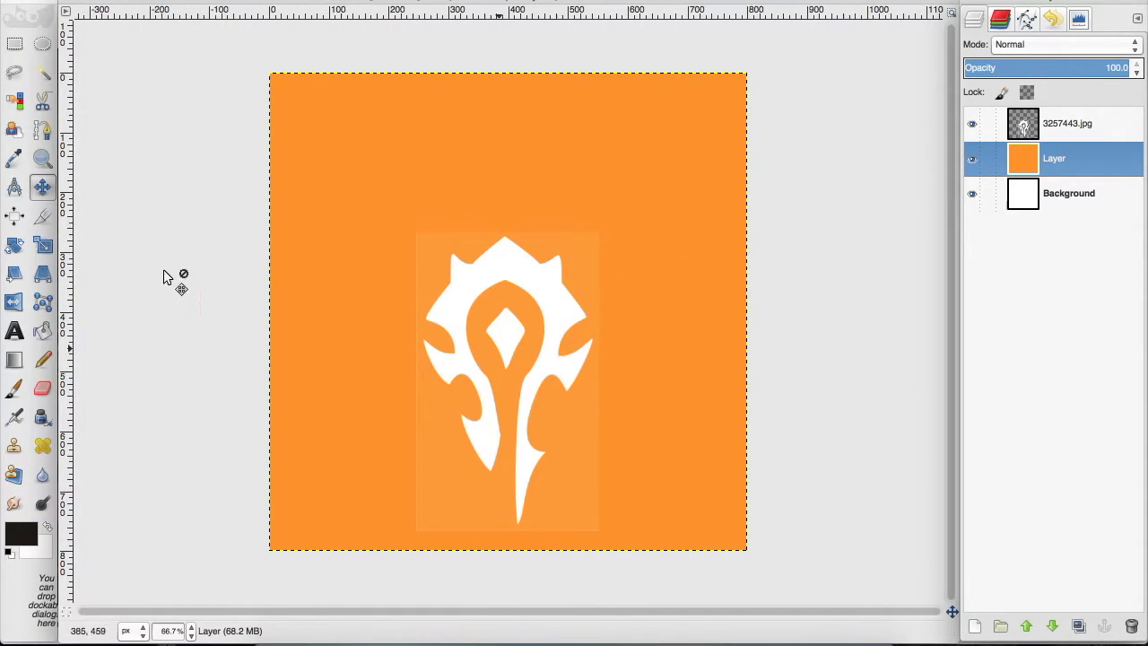
click(13, 157)
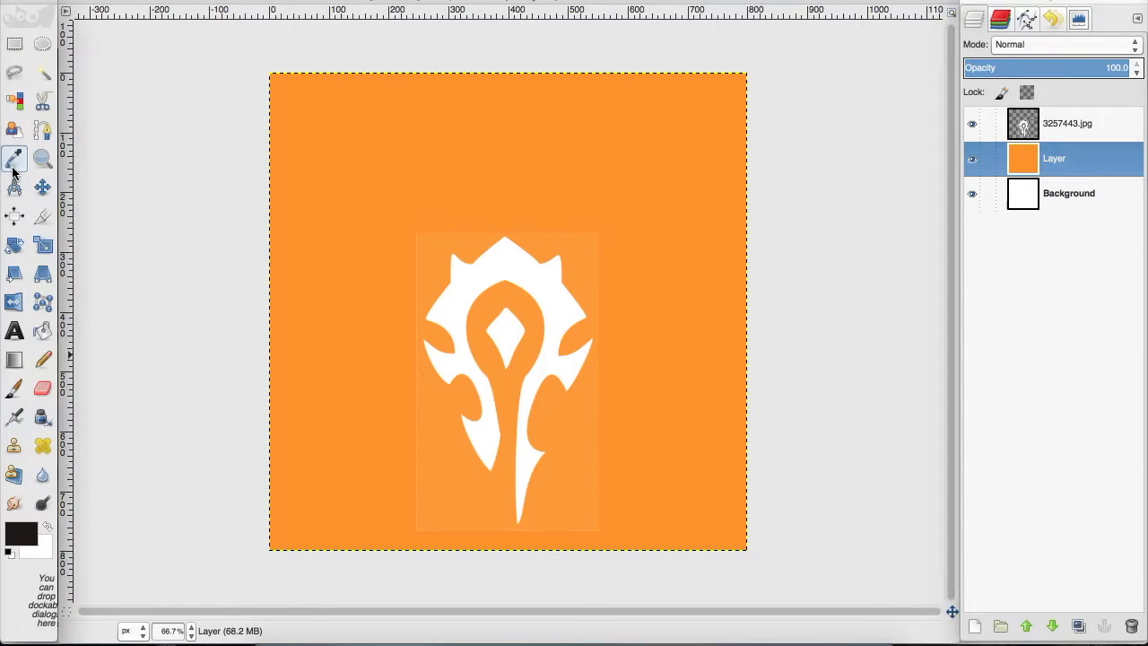
click(1026, 130)
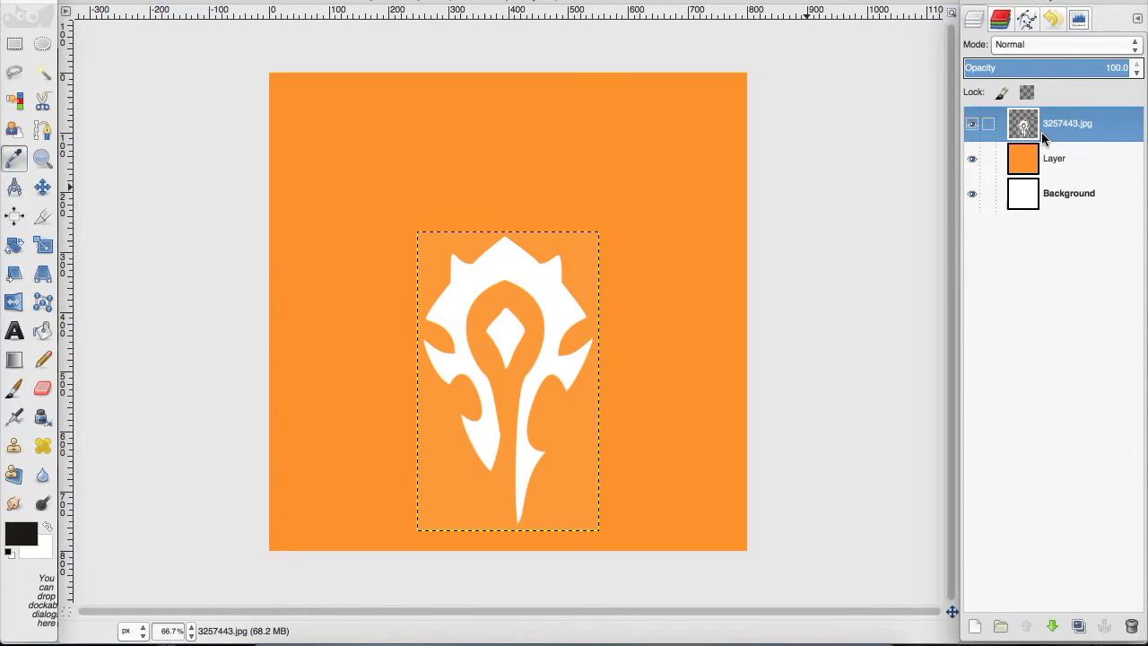
click(581, 254)
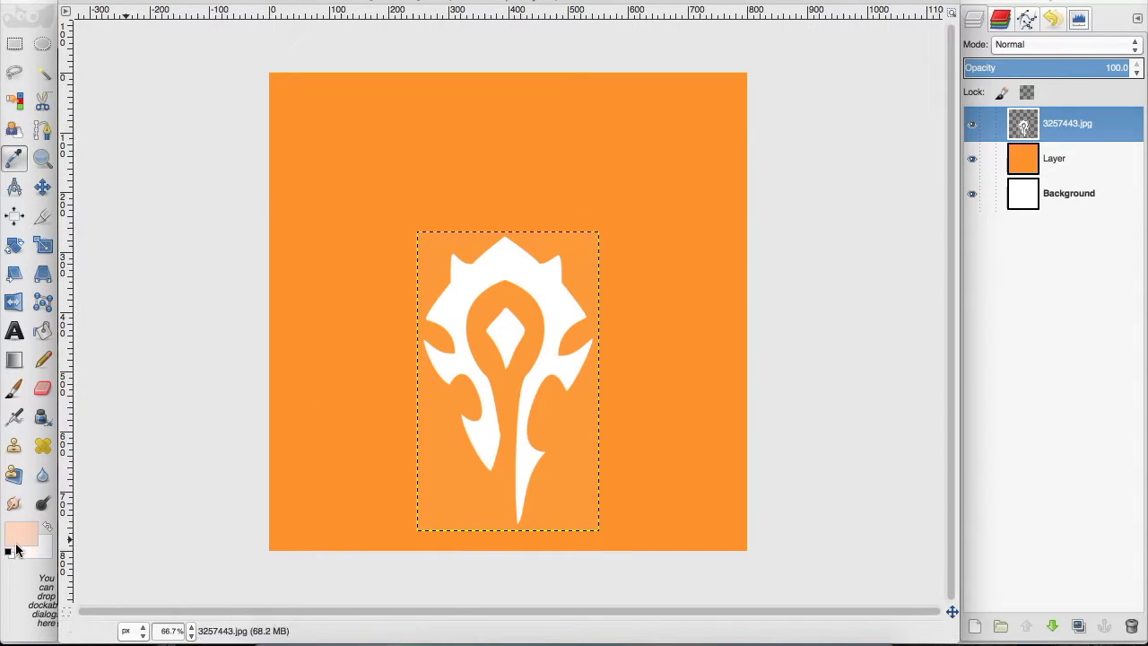
click(22, 533)
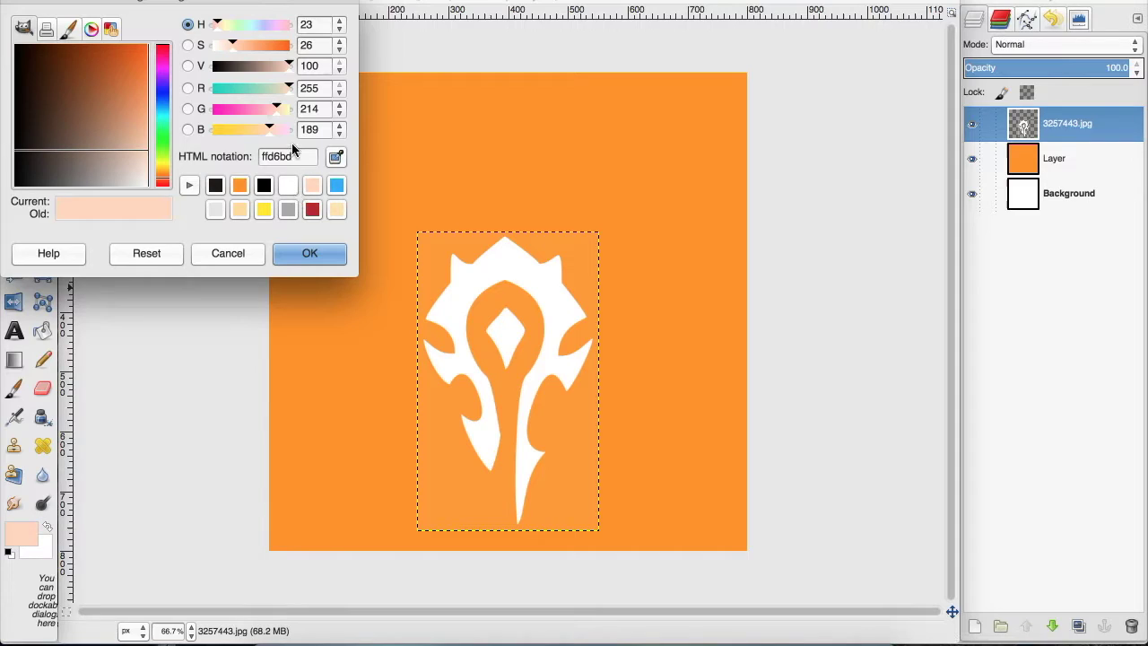
drag(295, 156, 255, 156)
click(305, 254)
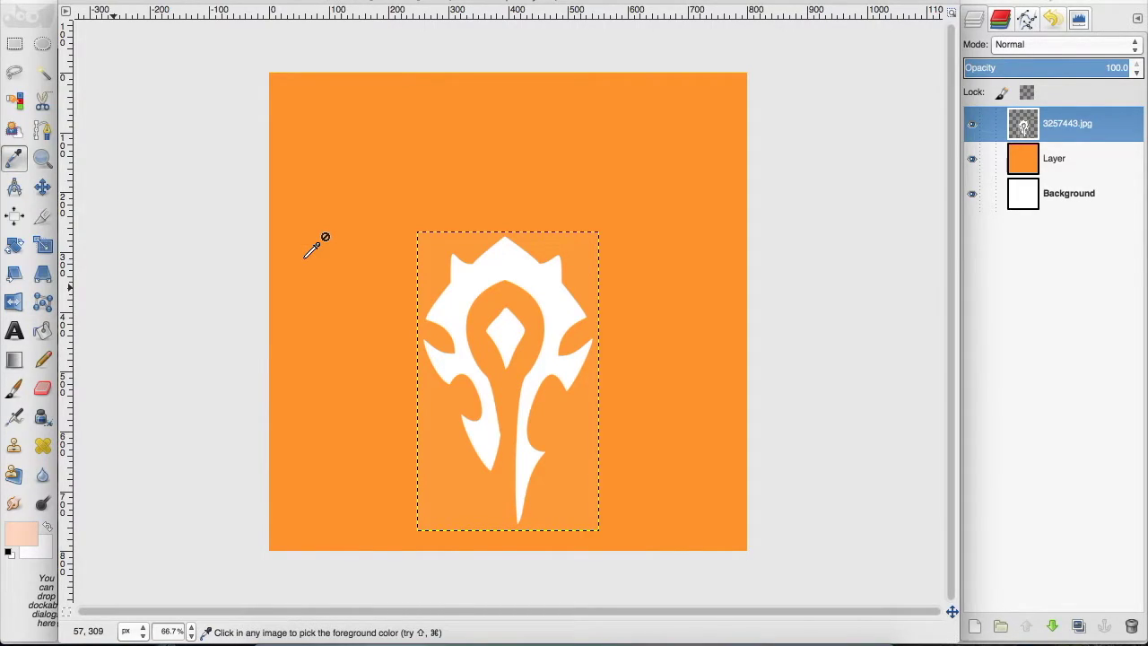
Step: Apply Color to Alpha to the logo layer with colour ff9933 to remove the pale tint
click(386, 0)
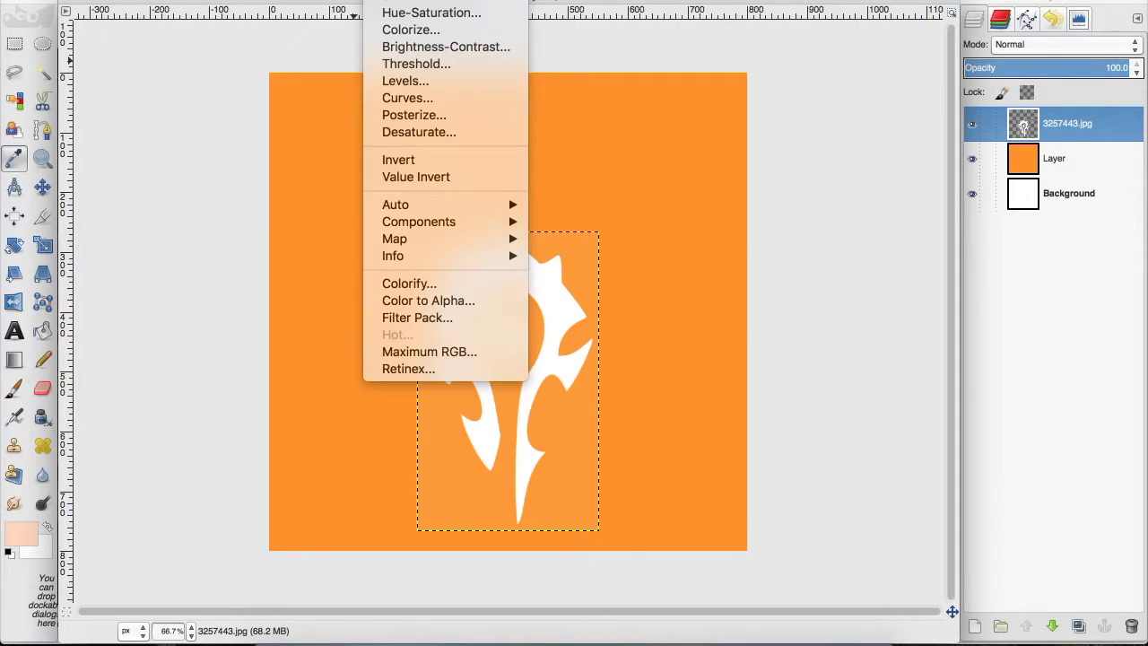
click(405, 303)
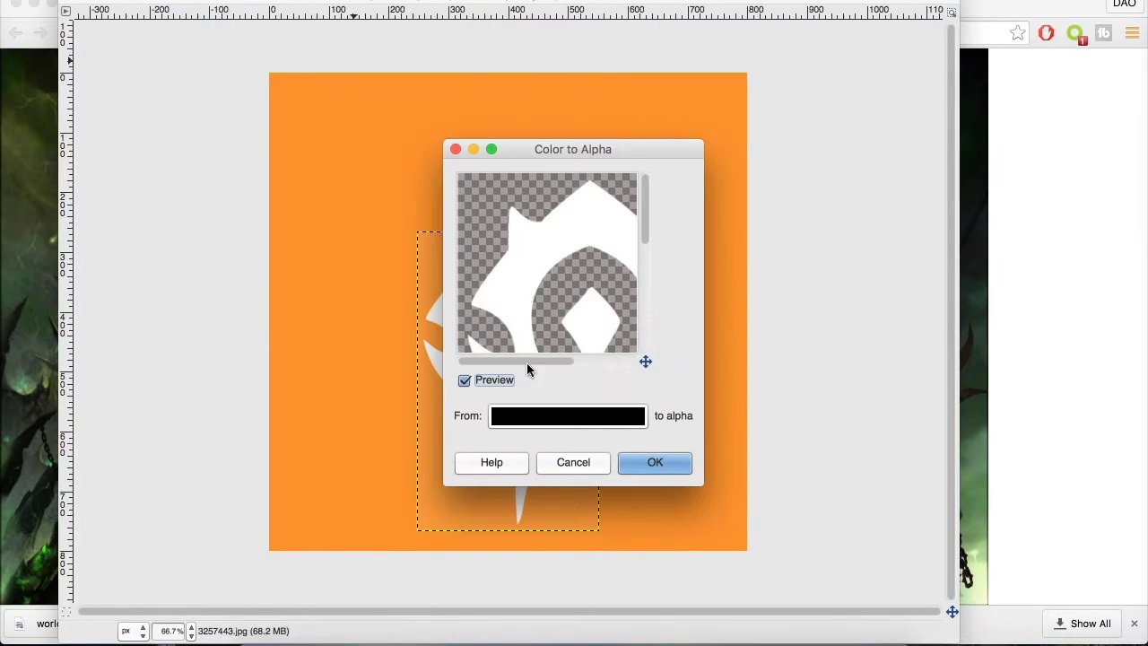
click(550, 405)
click(693, 385)
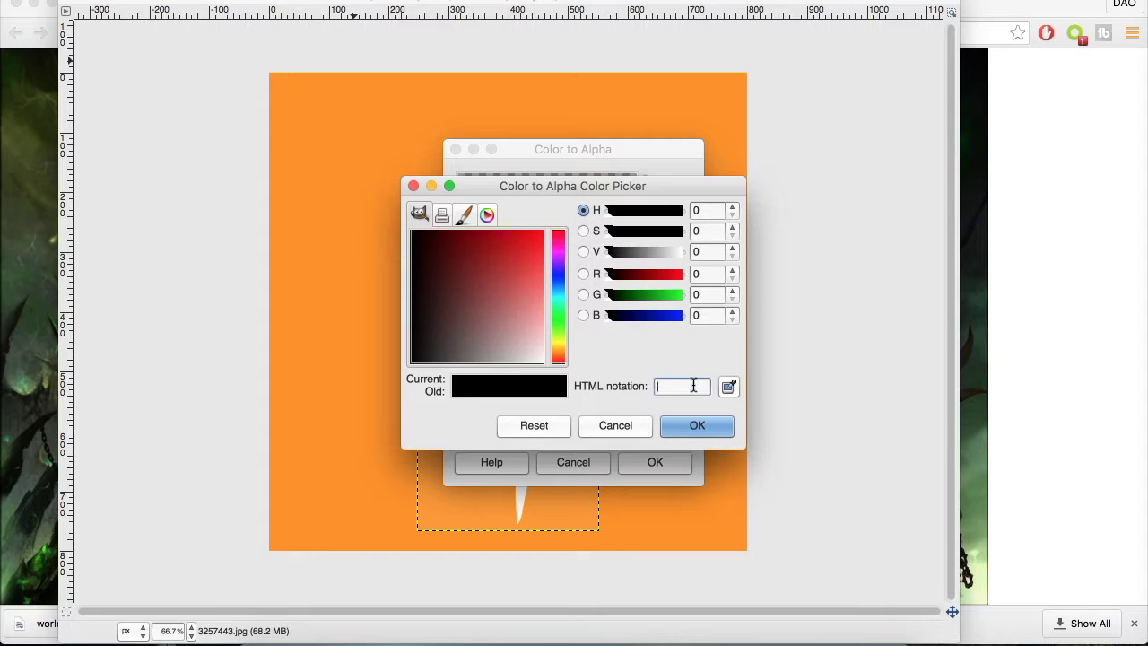
text(ff9933)
click(681, 428)
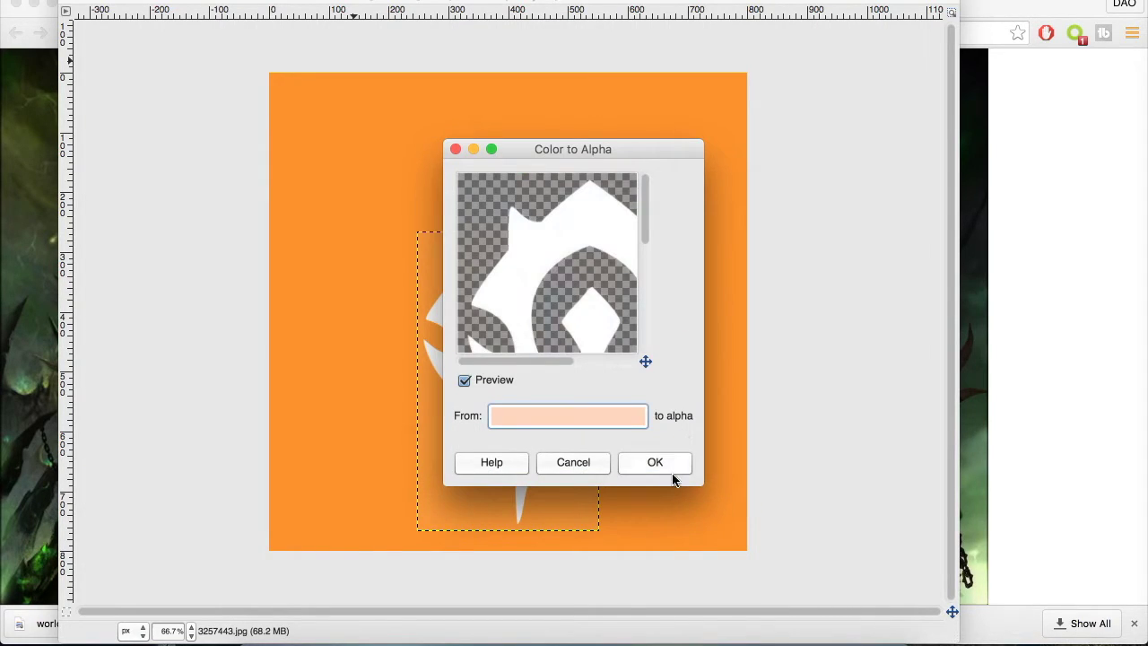
click(671, 465)
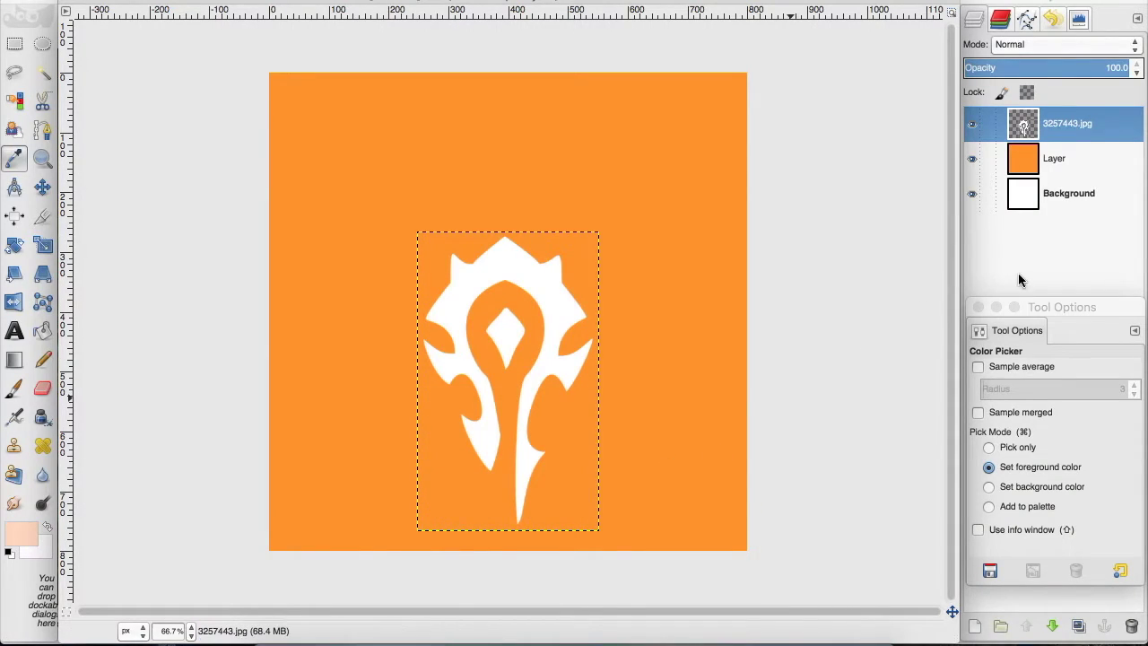
Step: Select the Eraser and make the logo layer active
click(1019, 171)
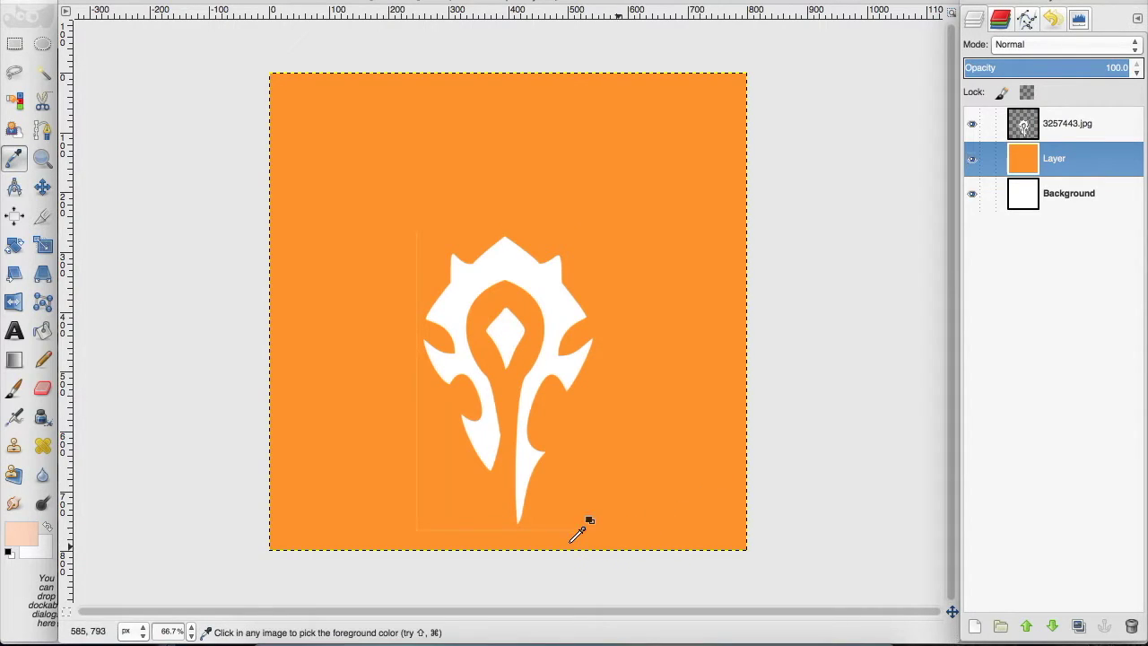
double_click(42, 388)
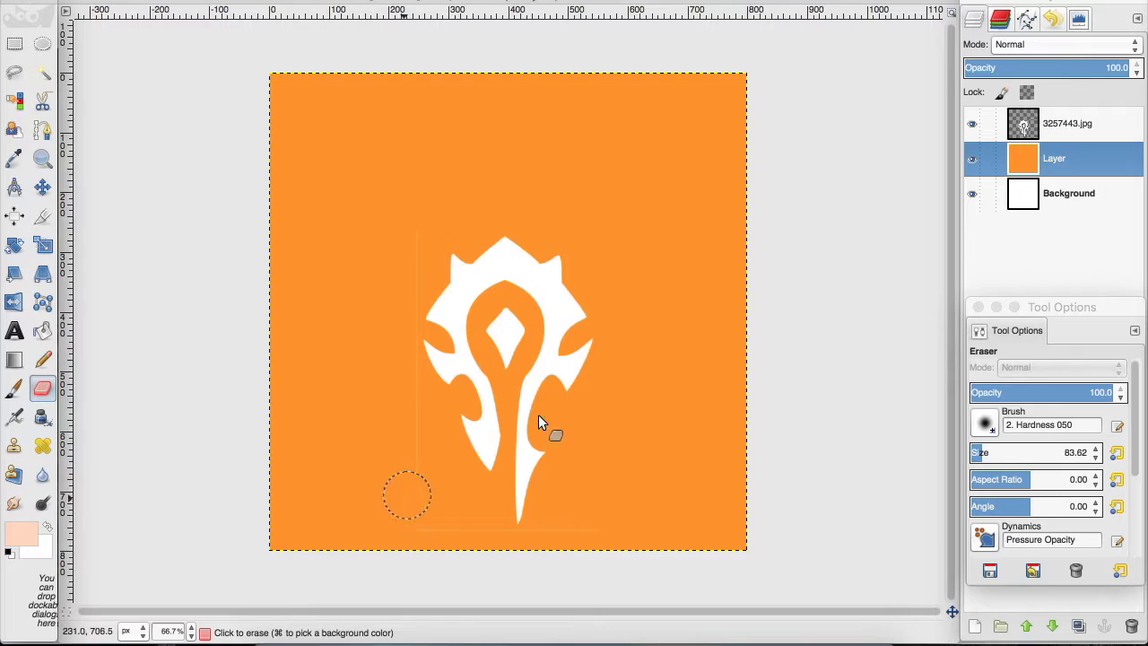
click(1067, 125)
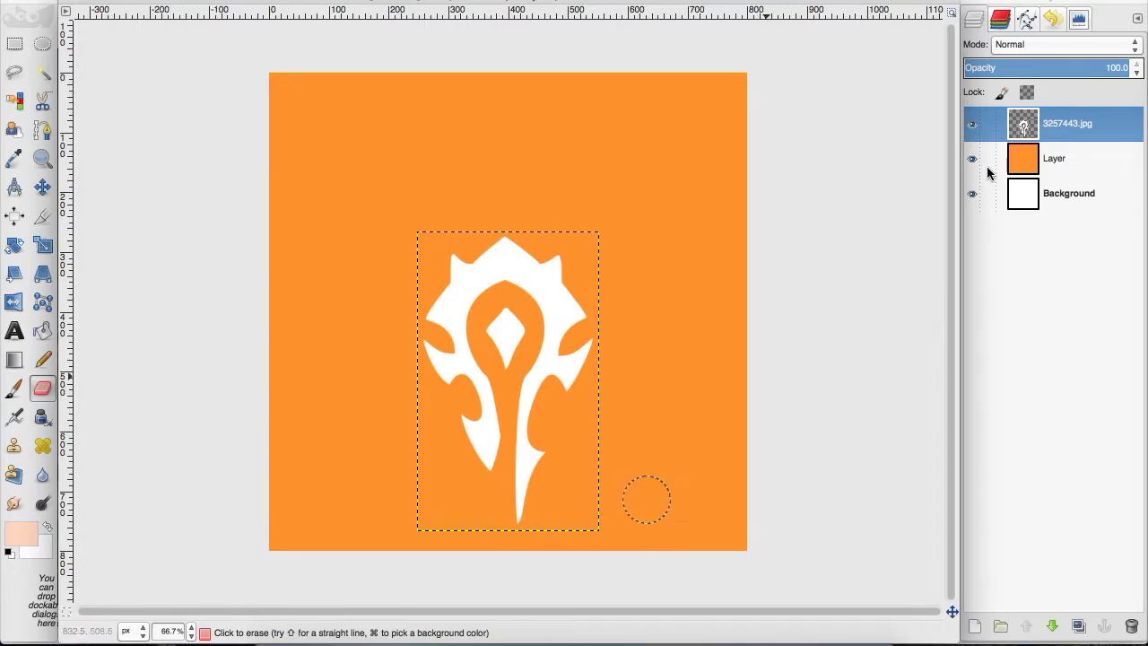
click(1023, 162)
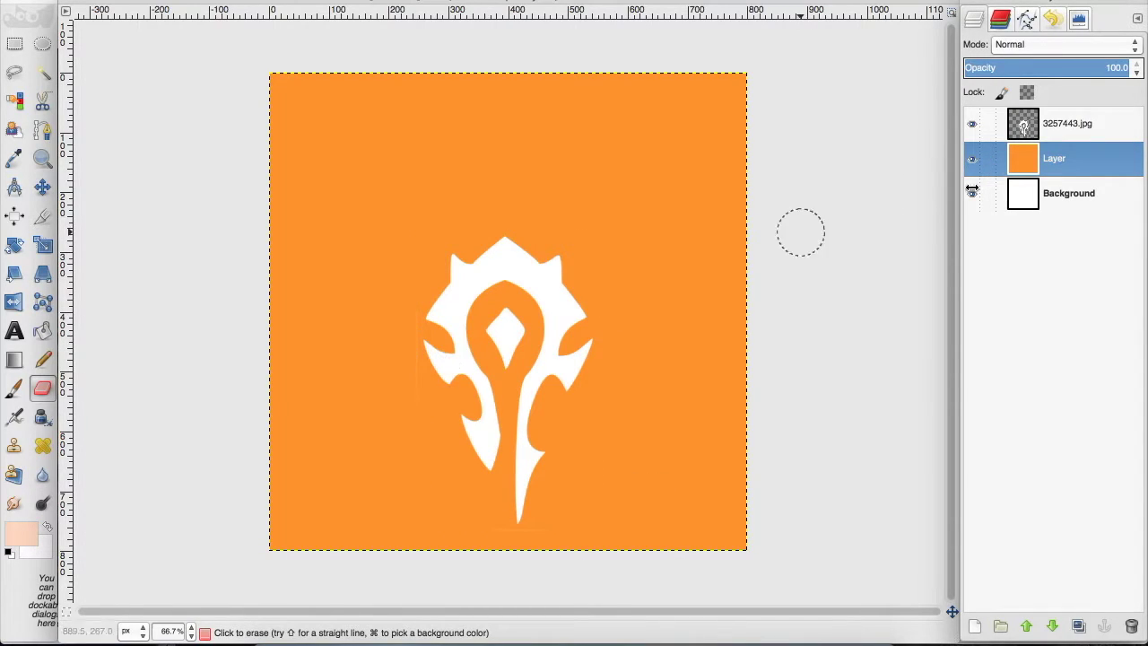
click(1034, 134)
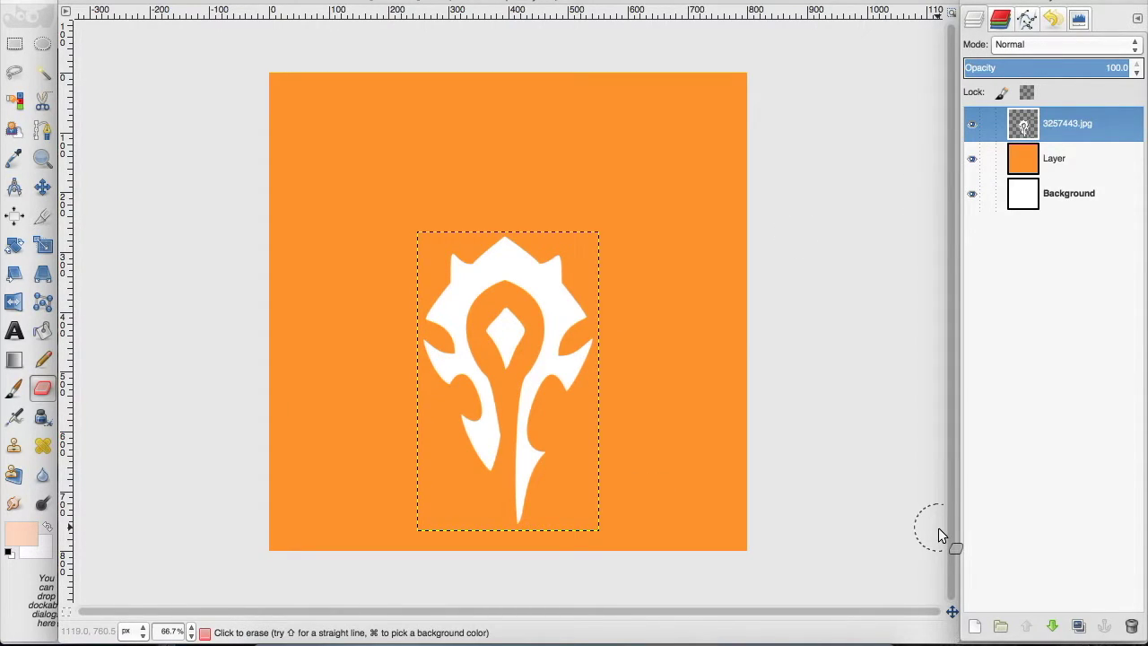
Step: Create a transparent Layer #1 and merge it into the logo layer, then check the zoom list
click(977, 633)
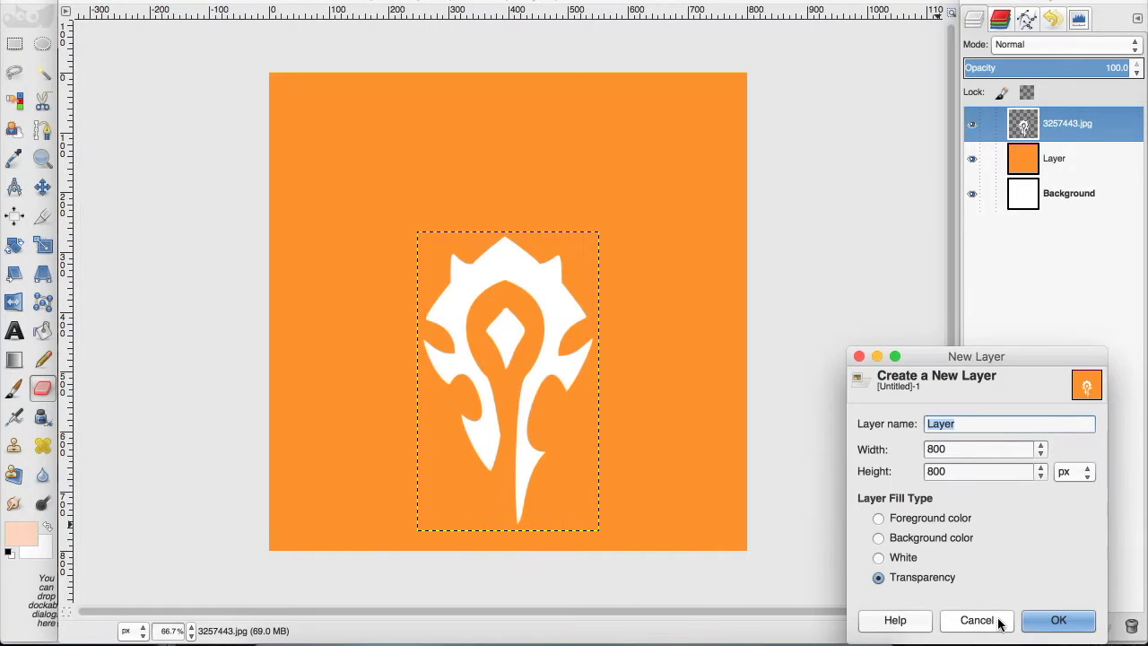
click(1043, 620)
right_click(1046, 121)
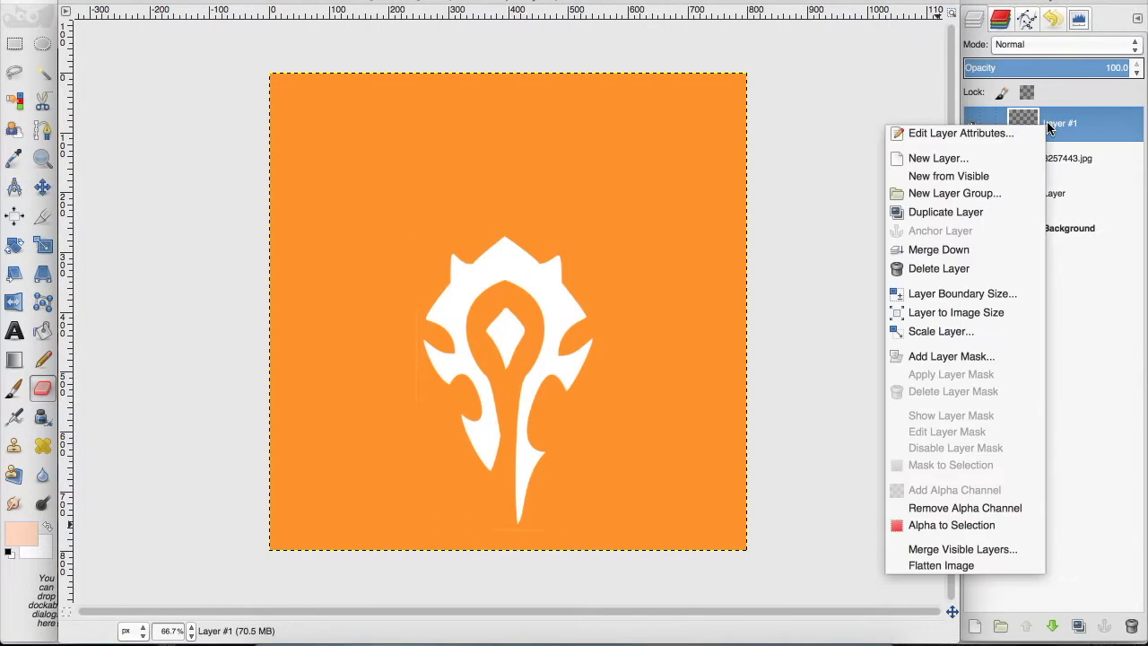
click(995, 252)
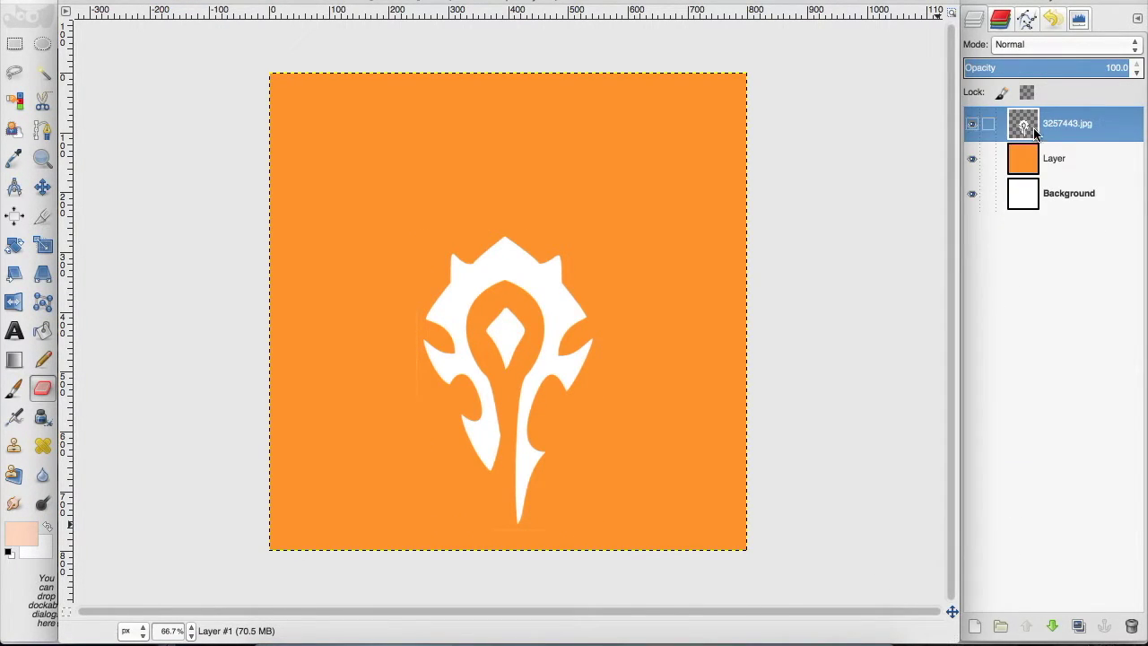
click(191, 630)
click(187, 510)
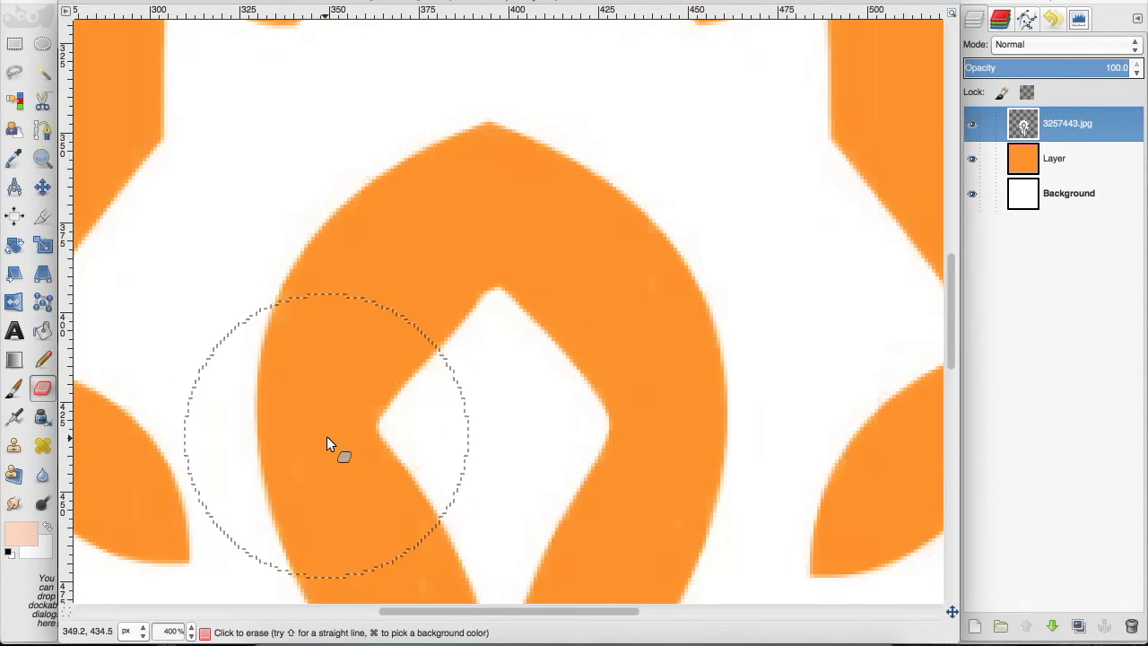
Step: Zoom in on the Horde symbol and erase a faint line beside it
key(3)
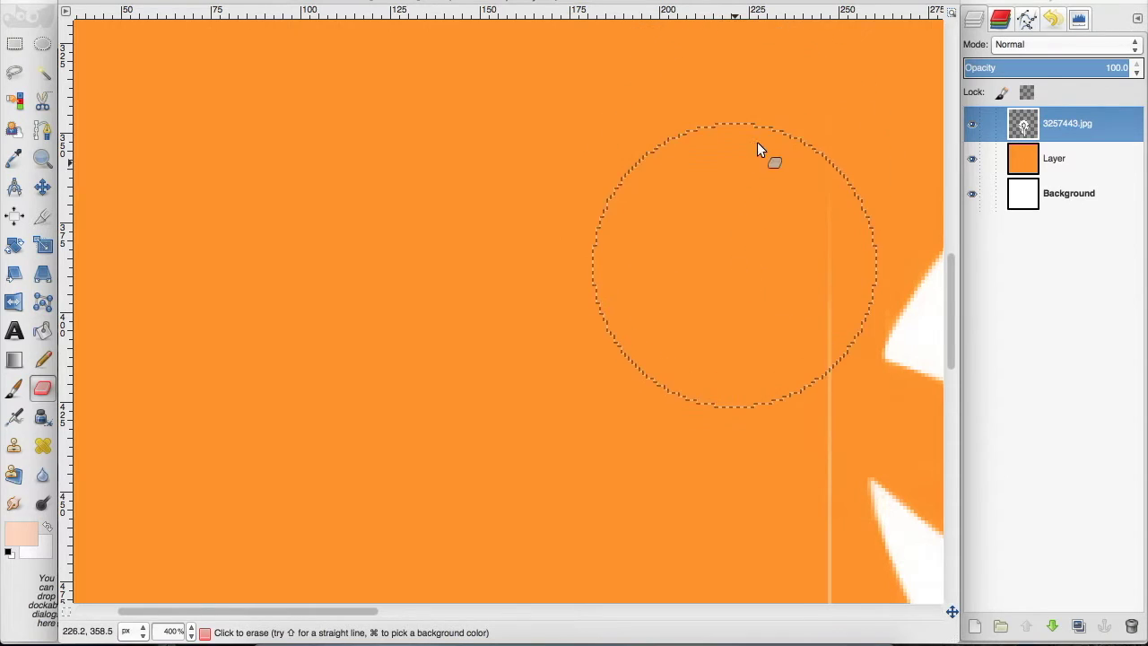
click(714, 414)
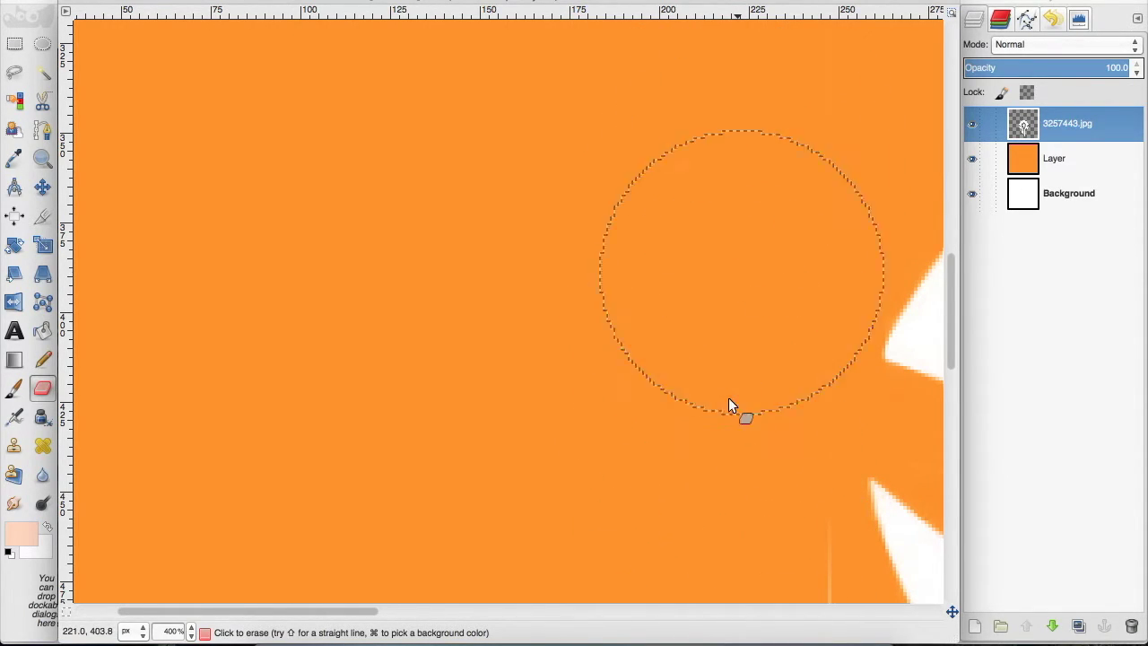
scroll(726, 400, right, 10)
scroll(726, 401, down, 4)
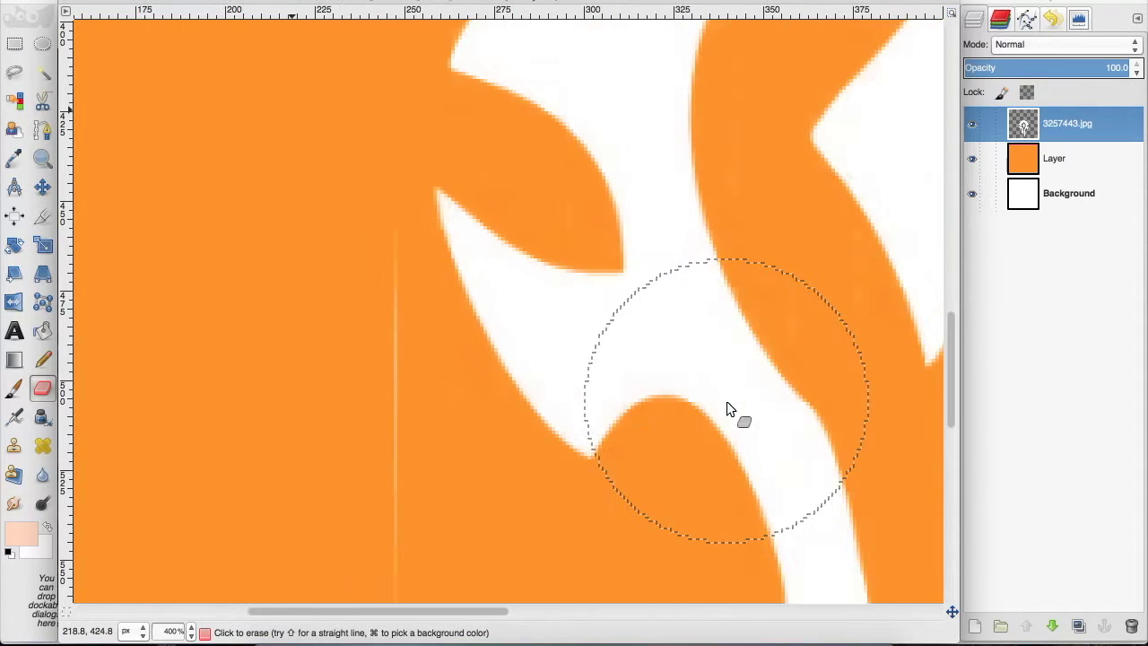
Step: Switch the Eraser to the Square brush and wipe out the pale vertical lines
double_click(42, 387)
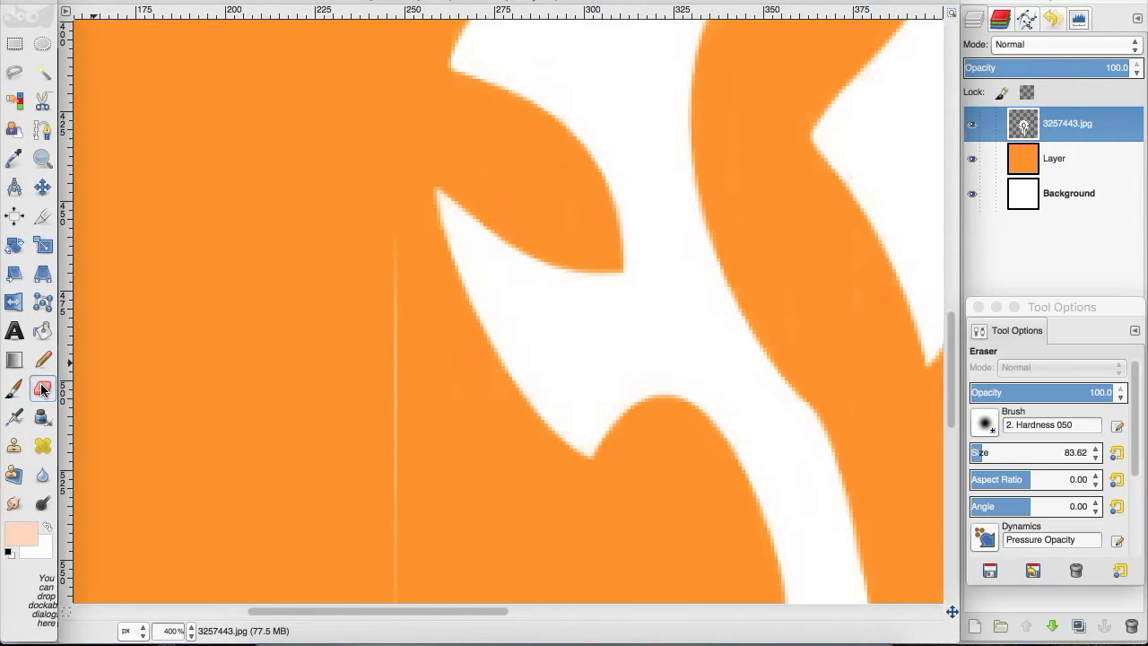
click(985, 423)
click(994, 347)
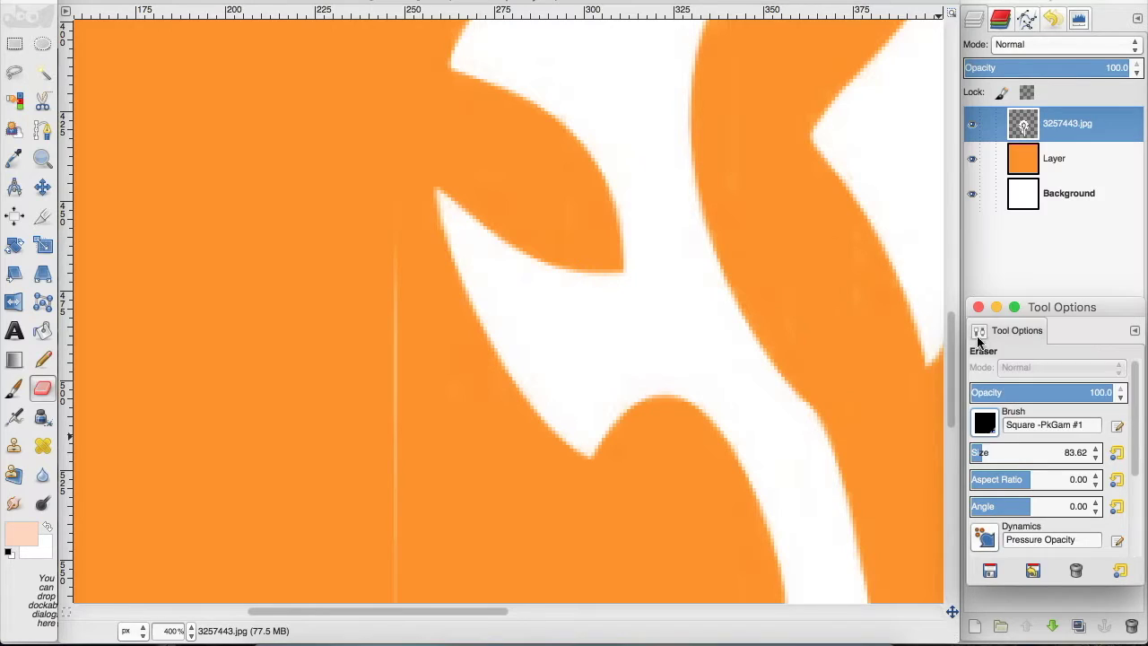
drag(253, 194, 266, 435)
scroll(265, 434, down, 5)
mouse_move(284, 210)
mouse_down()
mouse_move(292, 442)
mouse_move(259, 557)
mouse_up()
Step: Set the zoom to 100%, then back out to 66.7%
click(190, 630)
click(186, 535)
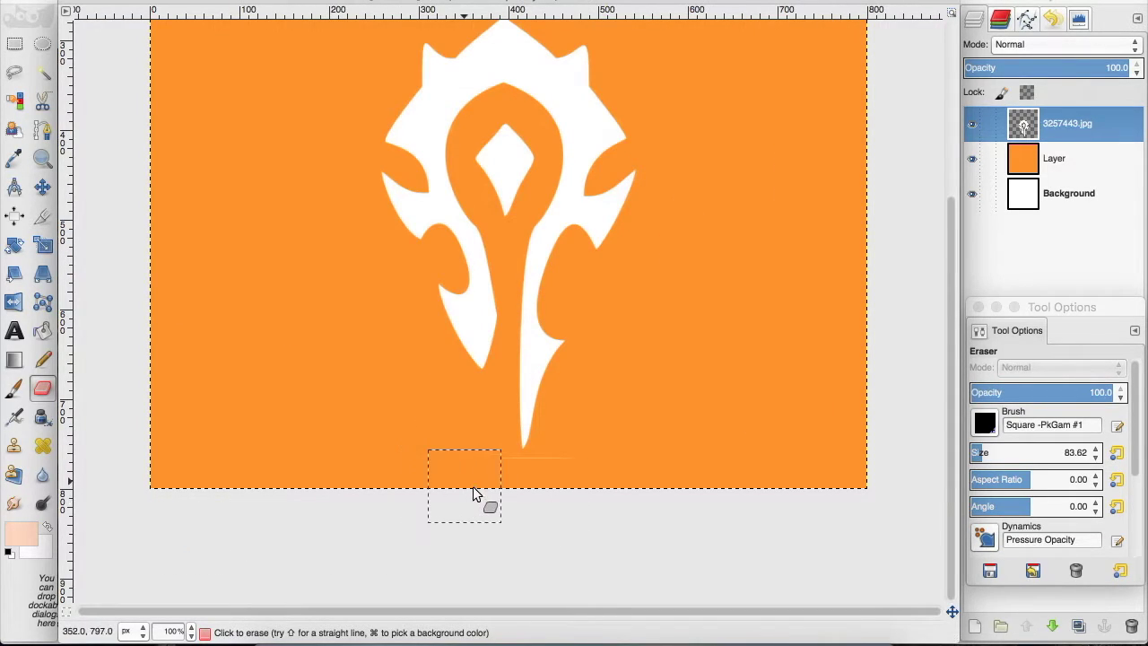
scroll(527, 446, up, 3)
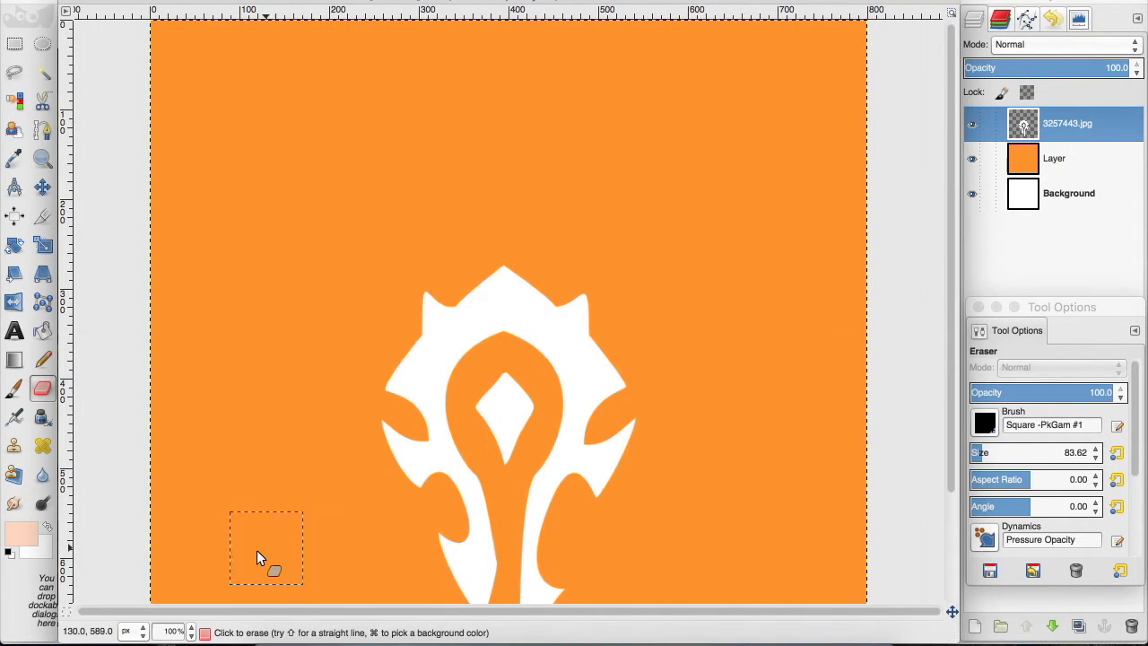
click(190, 635)
click(182, 548)
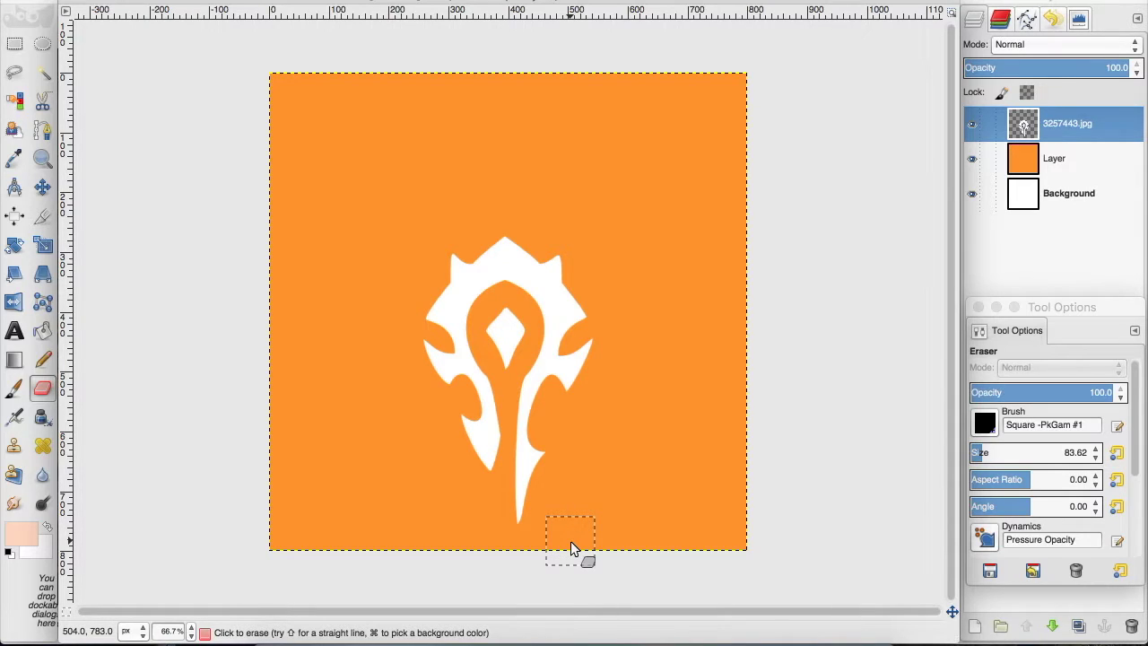
click(14, 332)
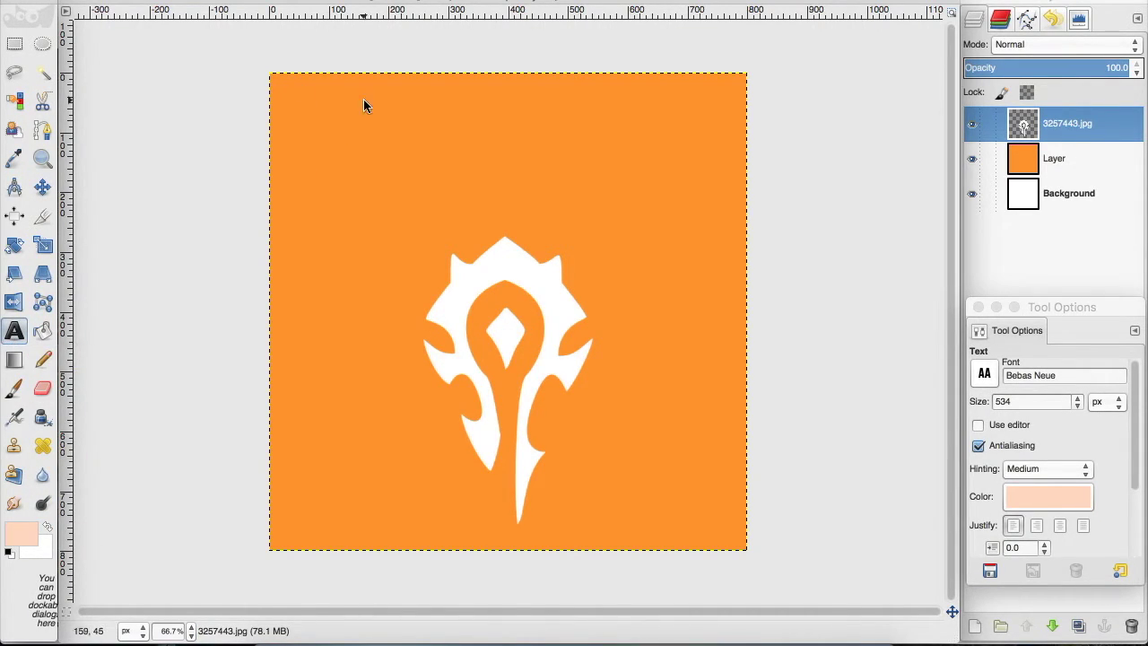
Step: Type OG in a new text box across the top and shrink it to 385 px
drag(364, 100, 656, 287)
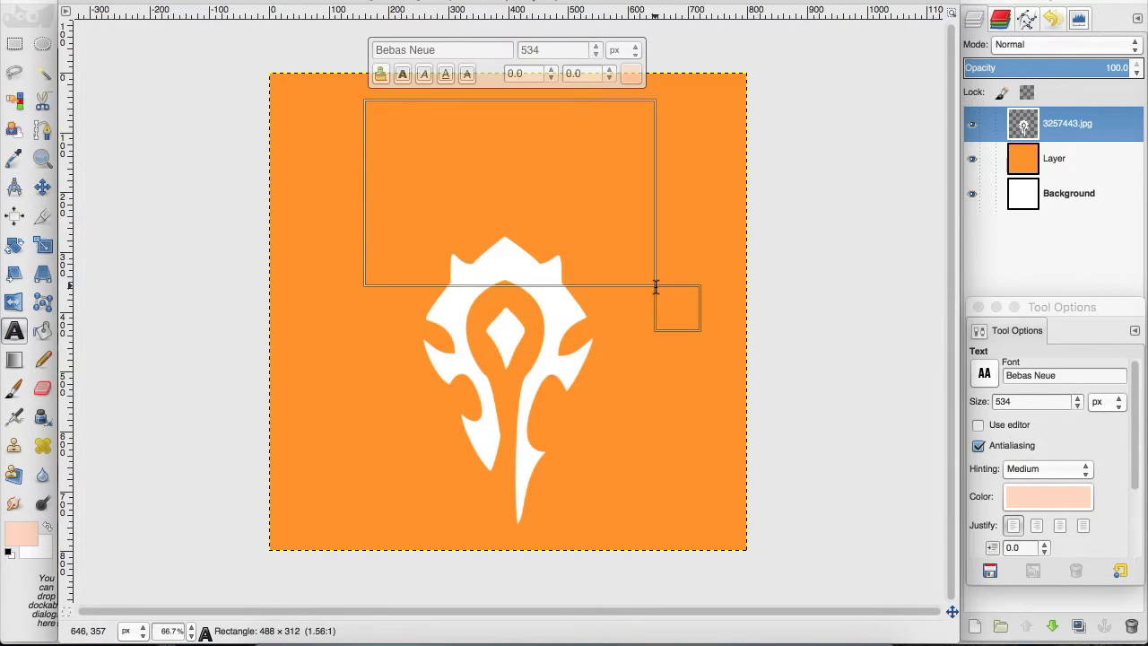
text(OG)
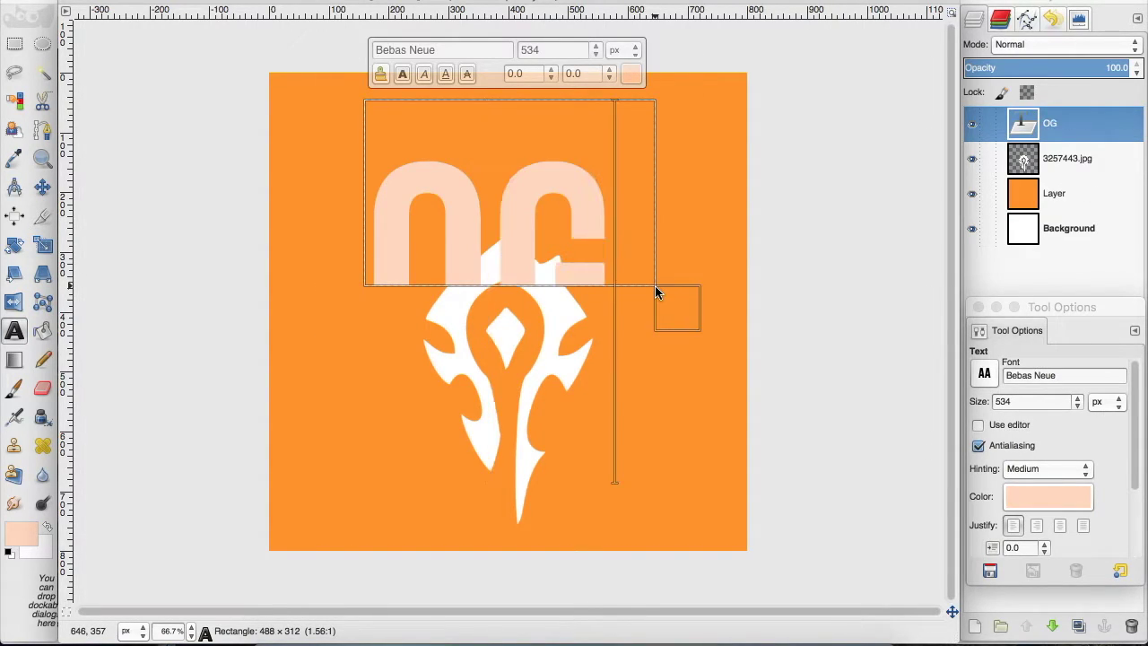
click(1078, 406)
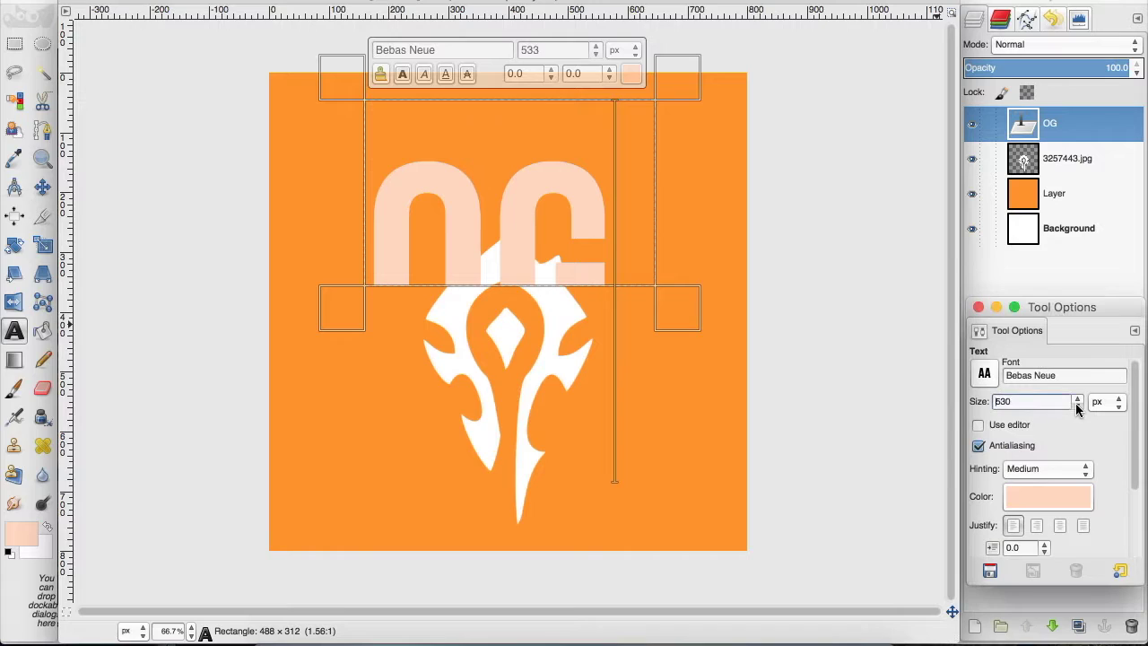
click(1077, 406)
click(1077, 407)
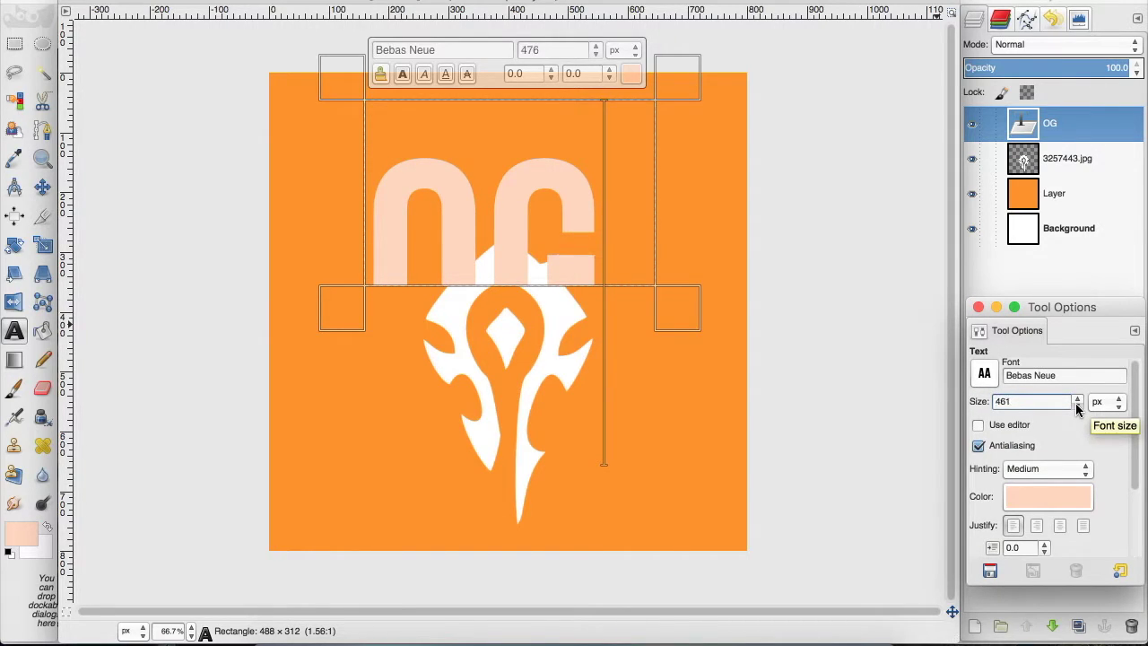
click(1077, 406)
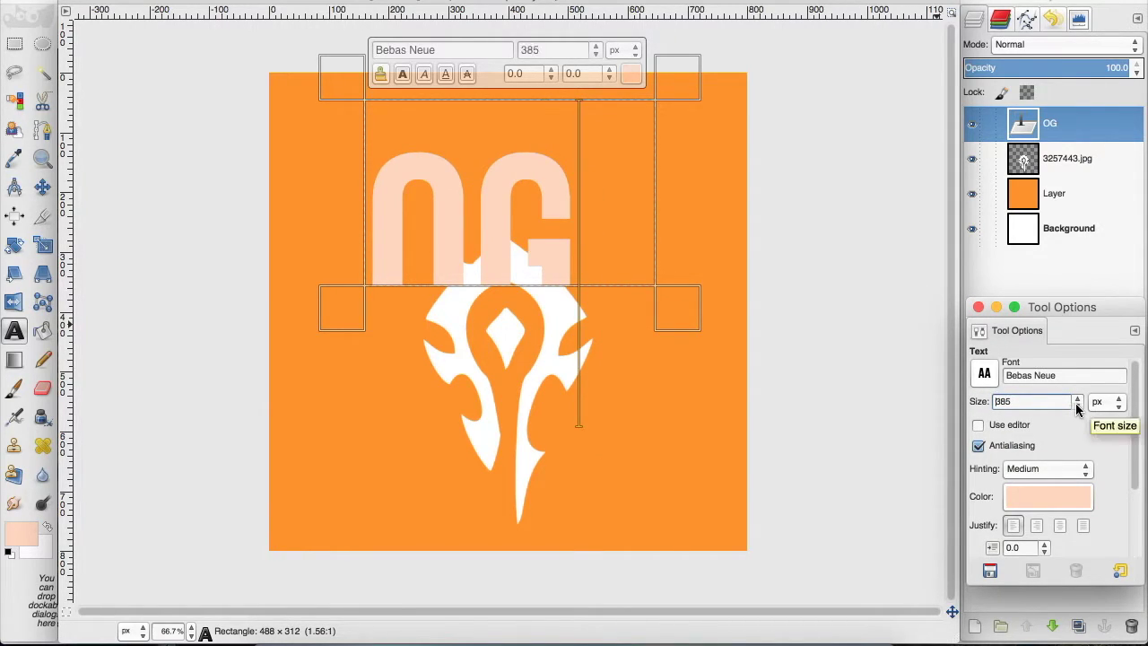
Step: Enlarge the OG text box and raise the font size to 493 px
drag(681, 308, 712, 362)
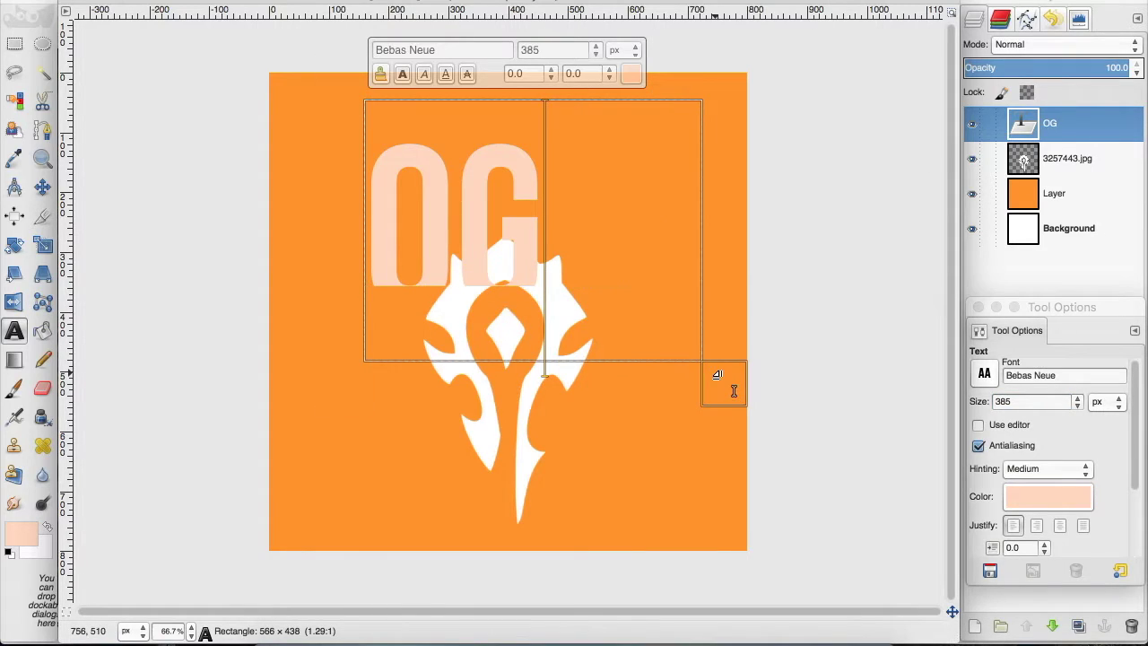
click(1079, 401)
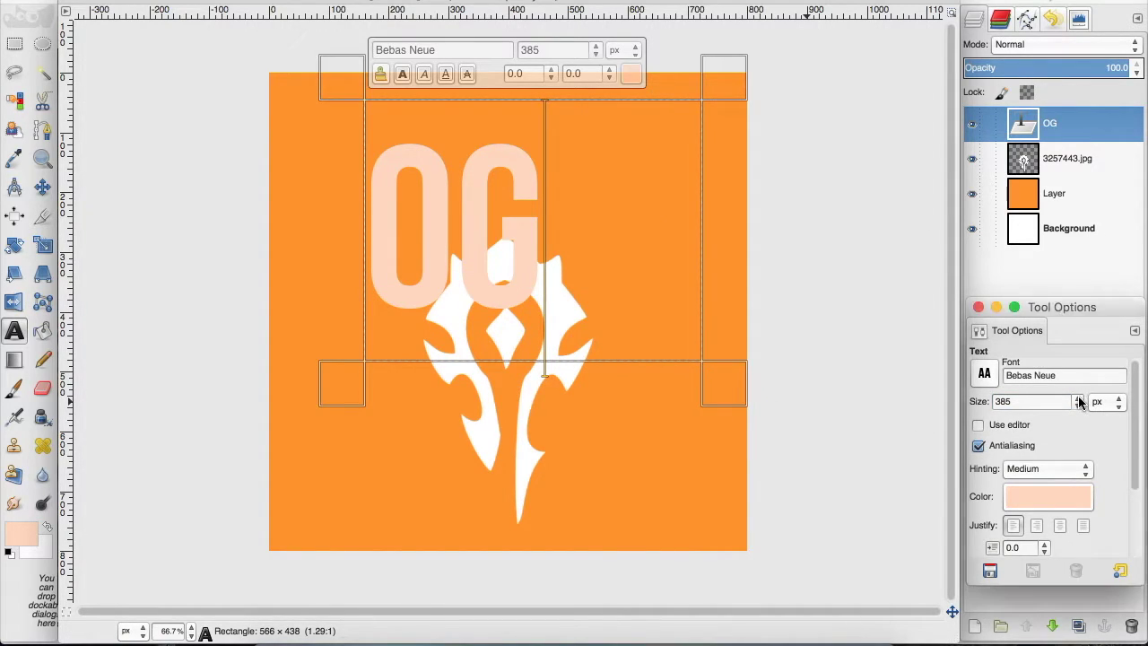
drag(1079, 401, 1079, 401)
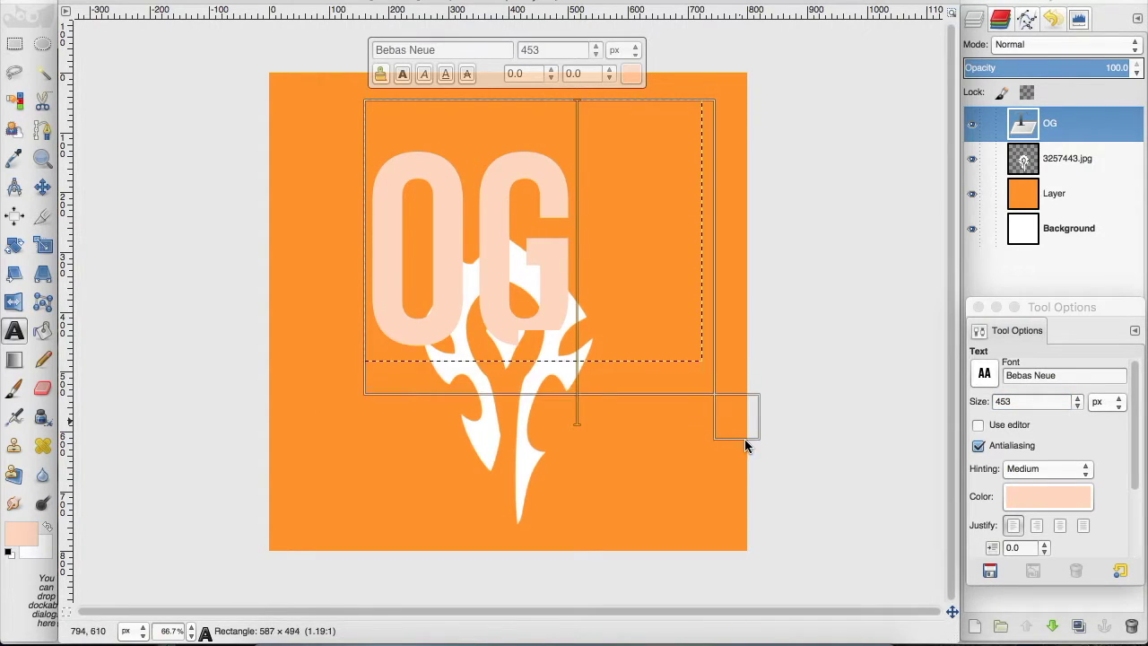
drag(746, 445, 745, 434)
click(1076, 399)
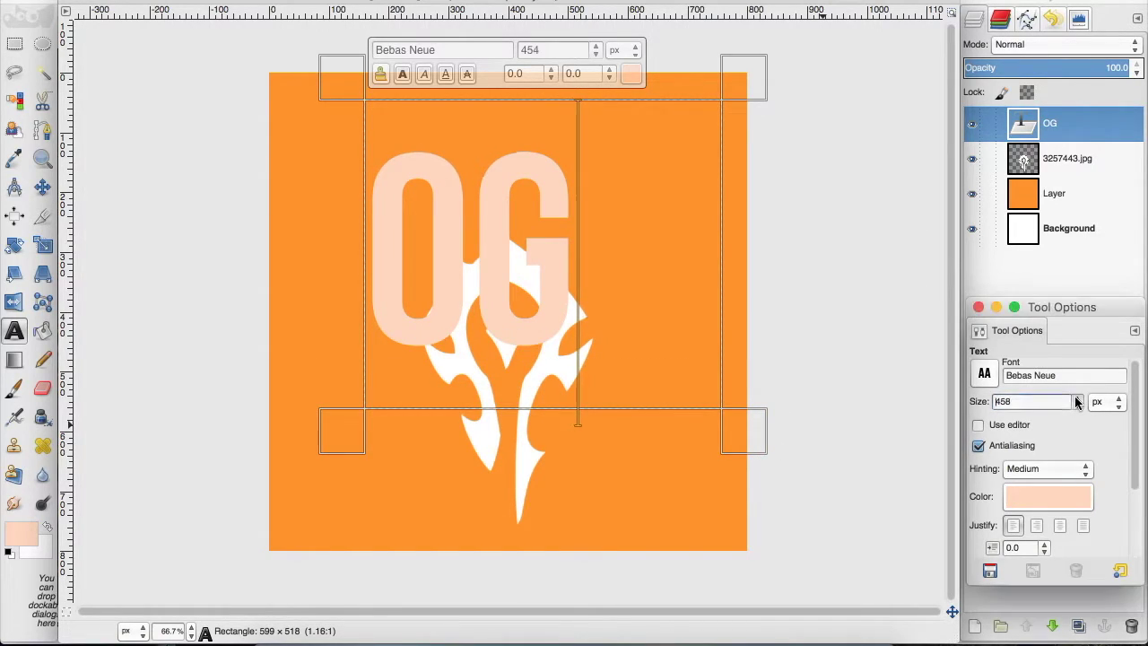
scroll(1077, 401, up, 20)
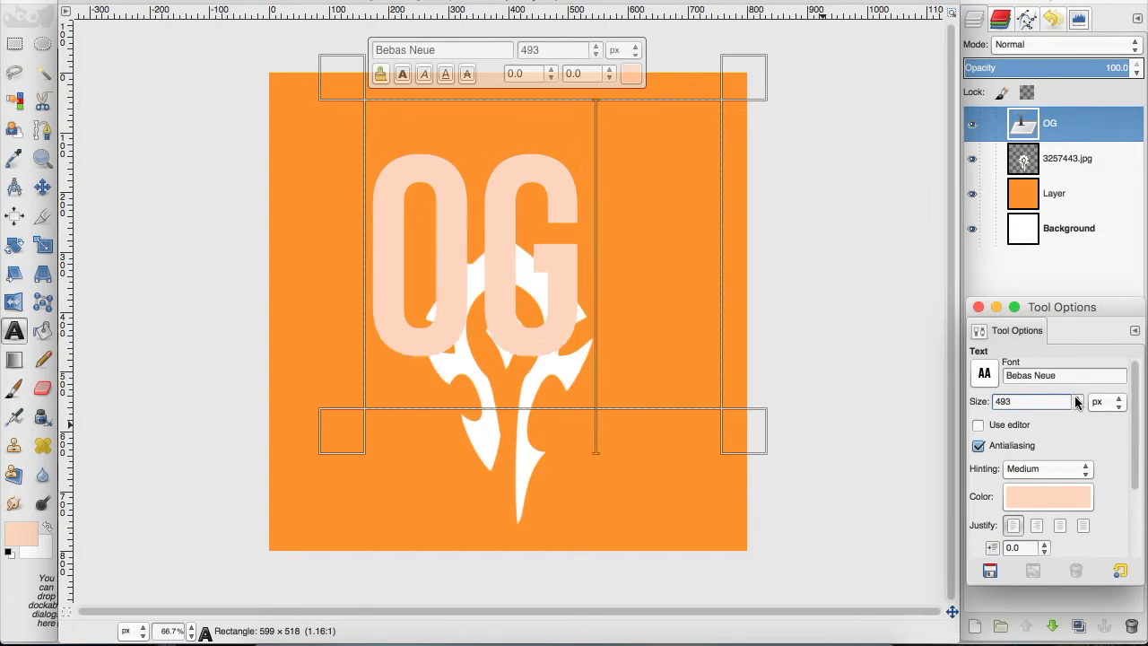
Step: Move the OG text up and right, and nudge the Horde symbol slightly down
click(42, 186)
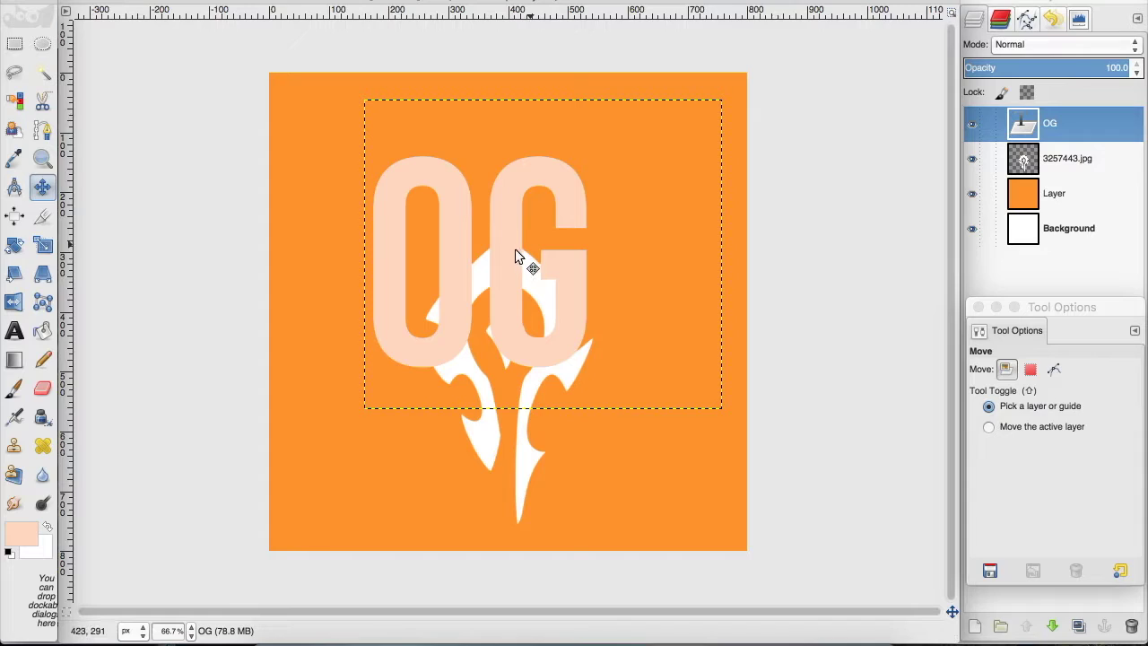
drag(516, 250, 536, 185)
drag(538, 392, 533, 400)
click(538, 206)
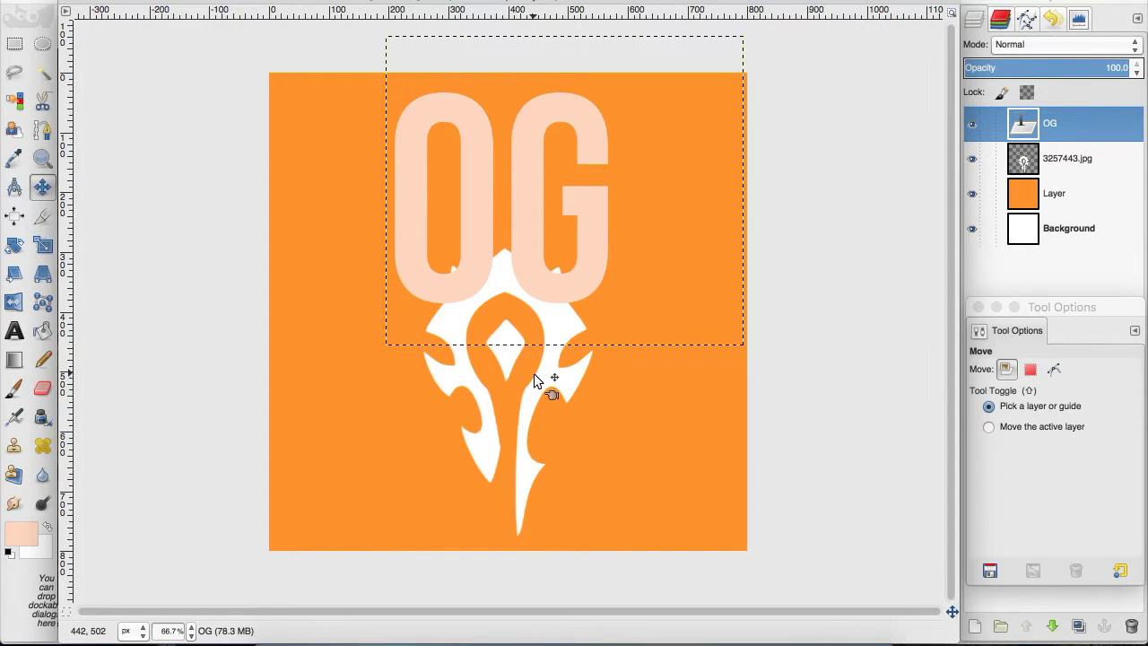
click(14, 330)
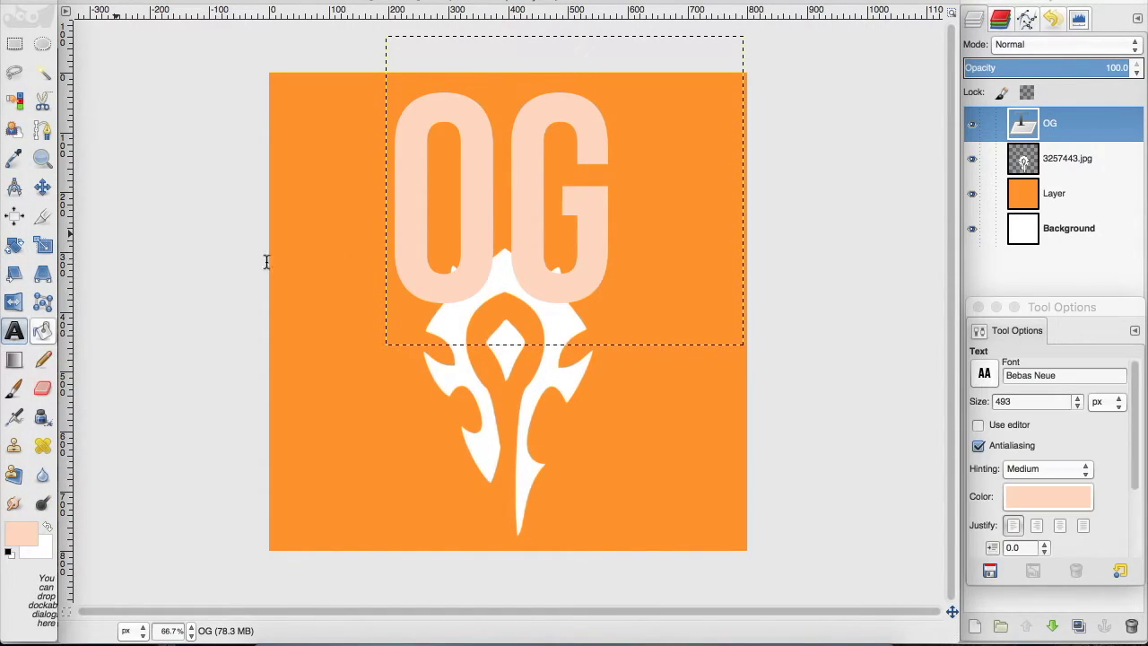
click(535, 215)
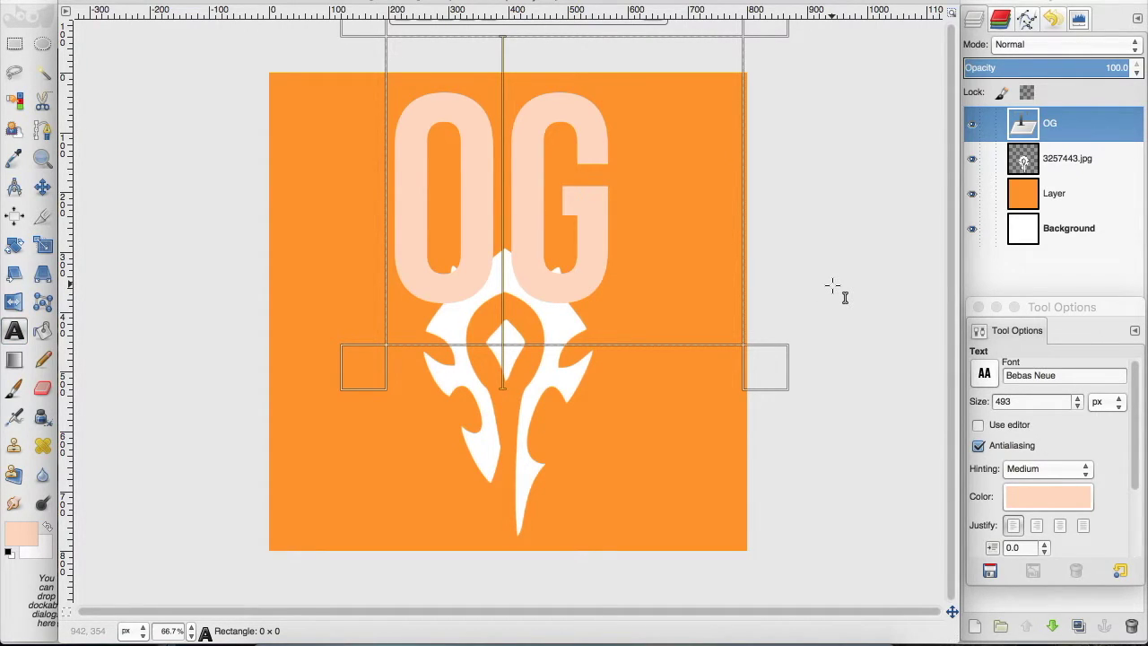
Step: Change the OG text colour to white (ffffff) and nudge it slightly
click(1054, 492)
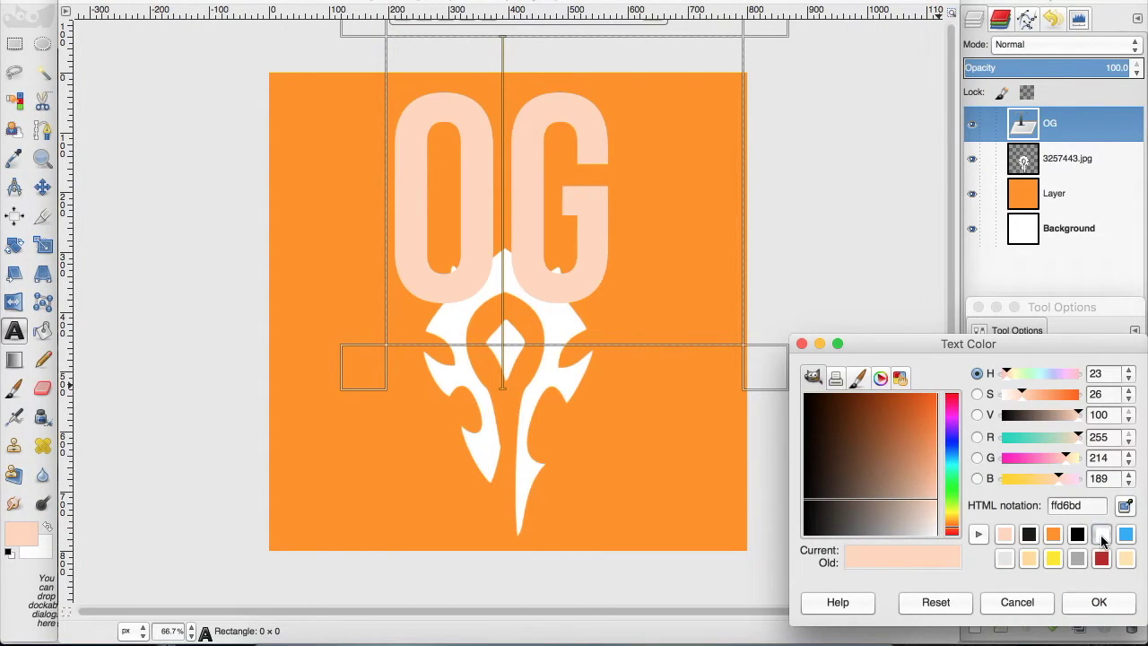
click(1101, 536)
click(1084, 593)
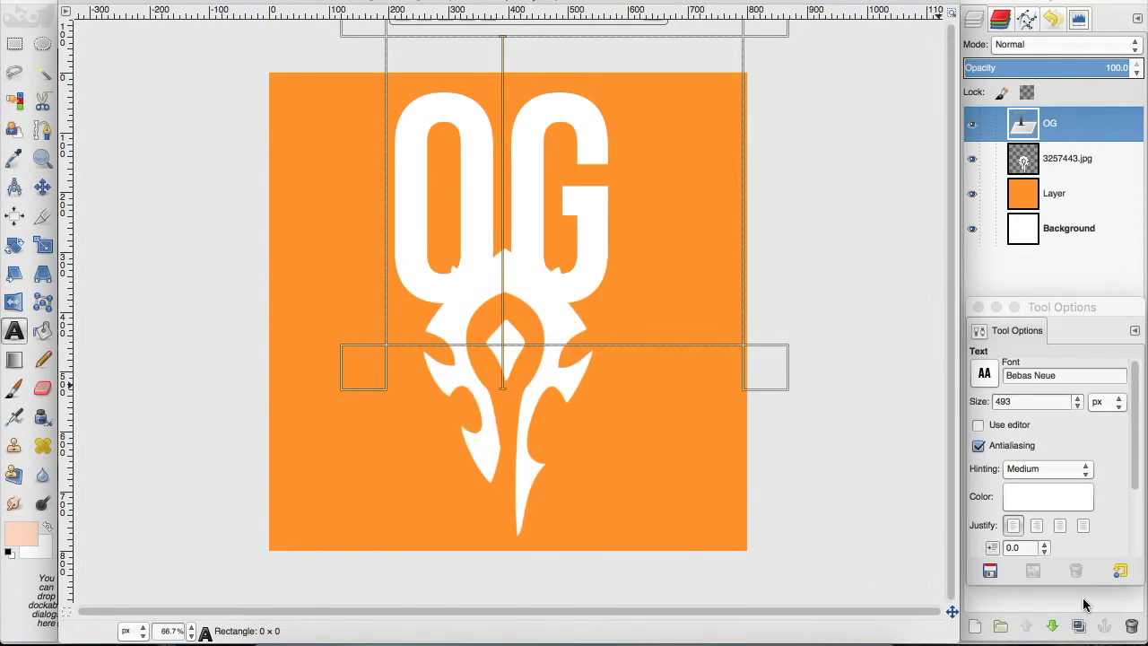
click(42, 185)
drag(525, 224, 526, 220)
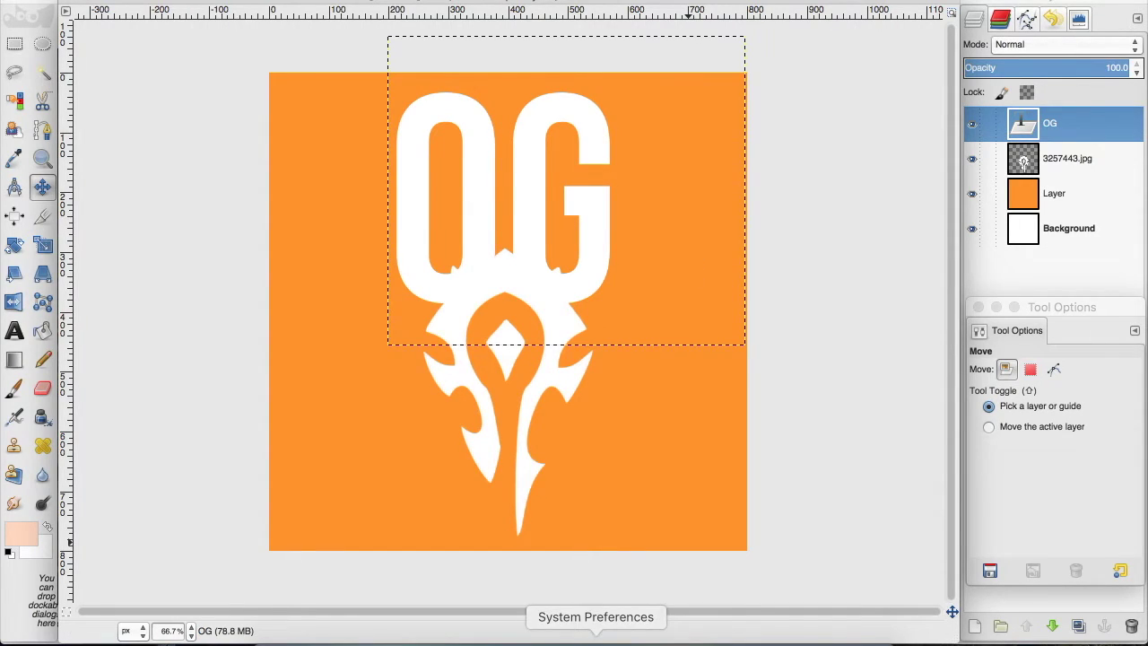
click(538, 538)
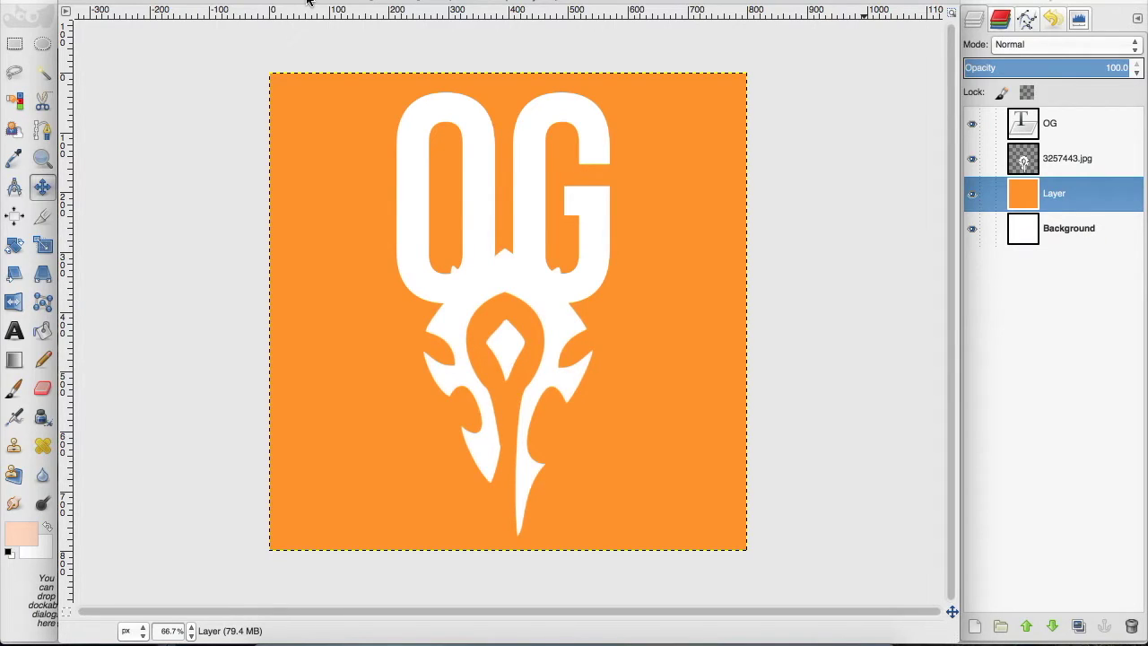
Step: Open world-of-warcraft-legion.jpg from Pictures as a new layer
click(121, 3)
click(129, 45)
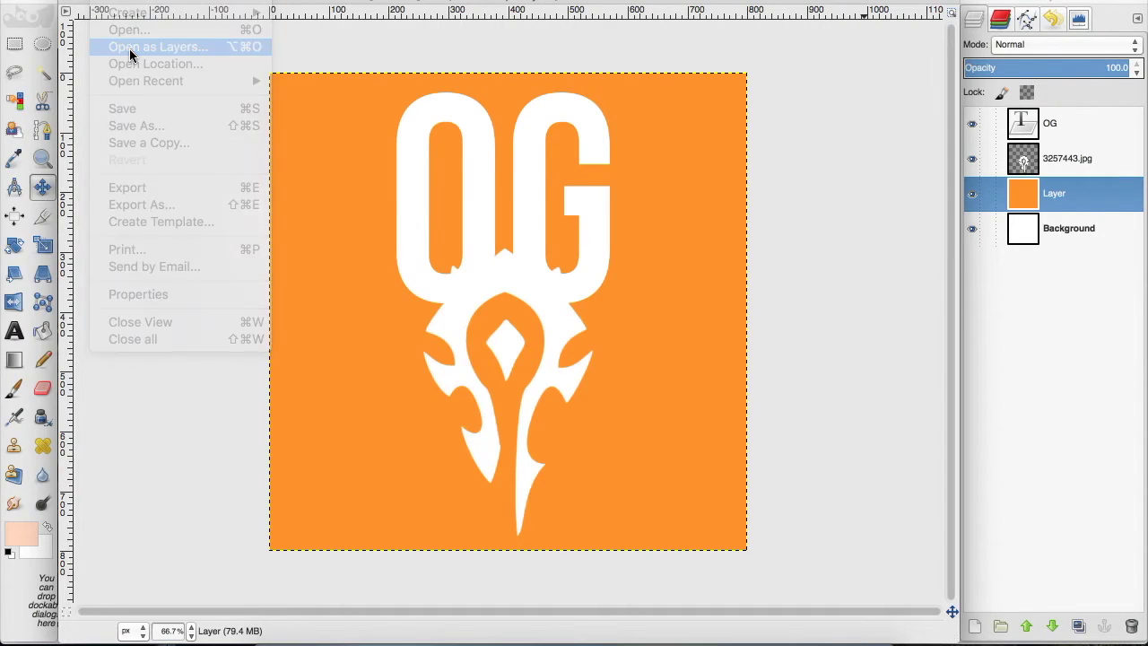
click(79, 234)
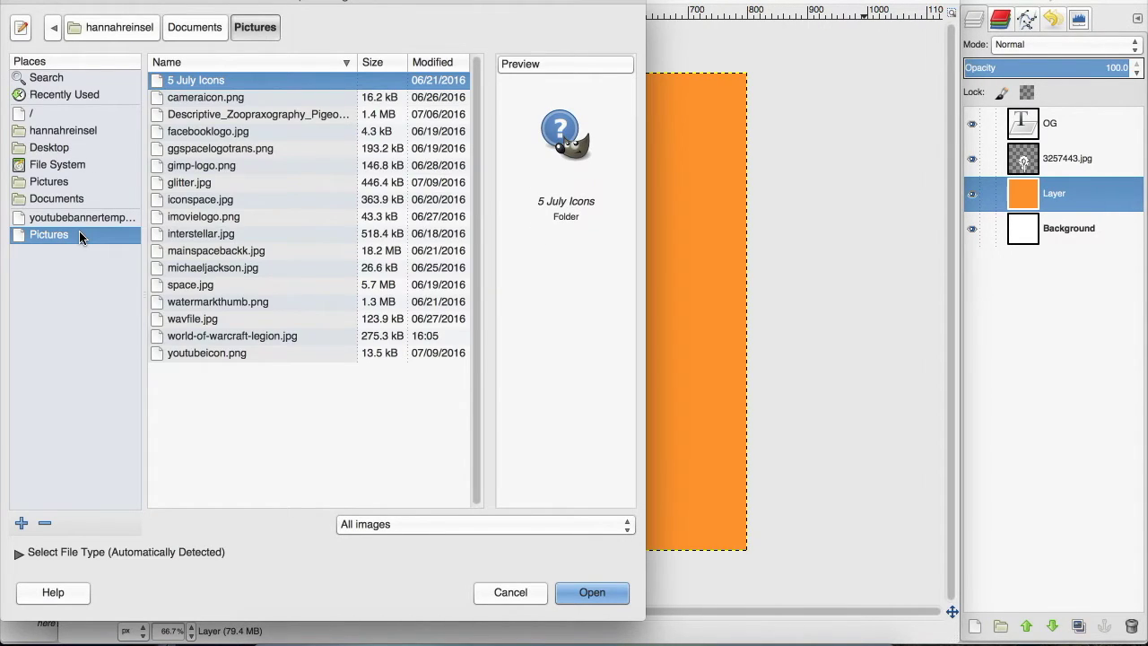
click(206, 337)
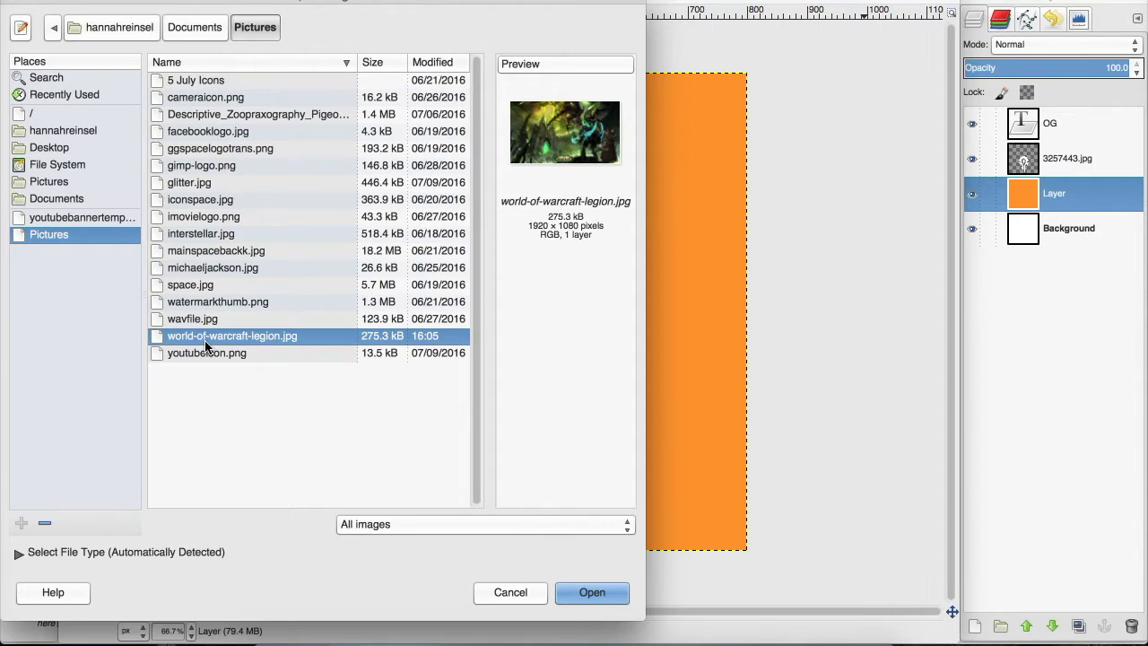
click(606, 592)
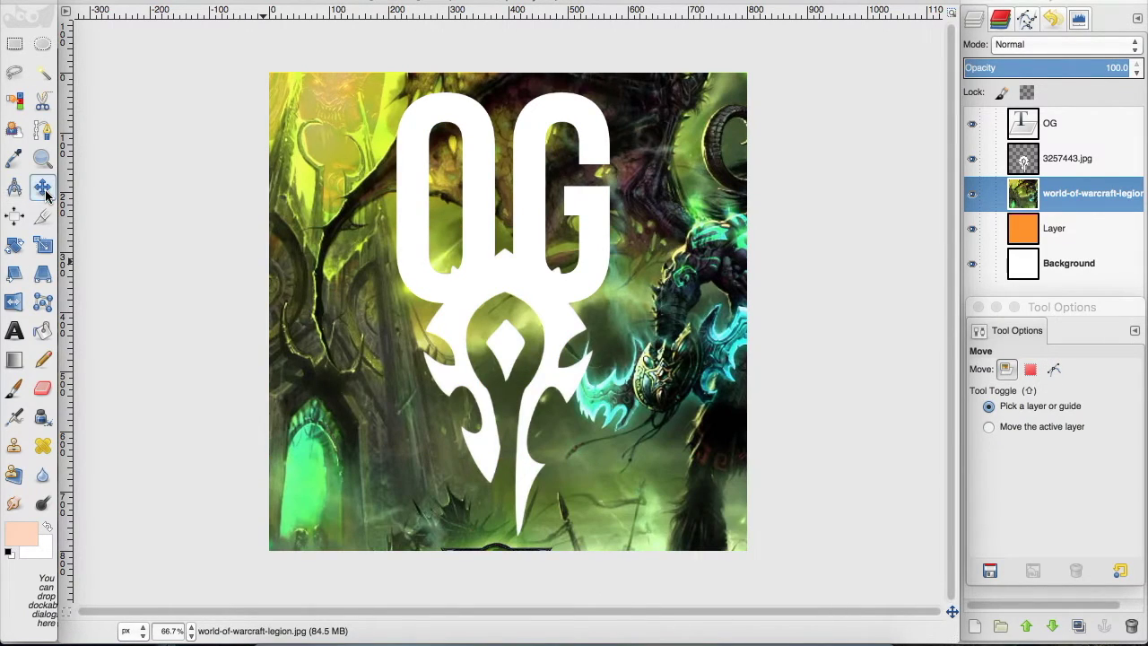
Step: Reposition the Legion artwork and stack the orange layer above it at 76.3 opacity
drag(709, 257, 612, 251)
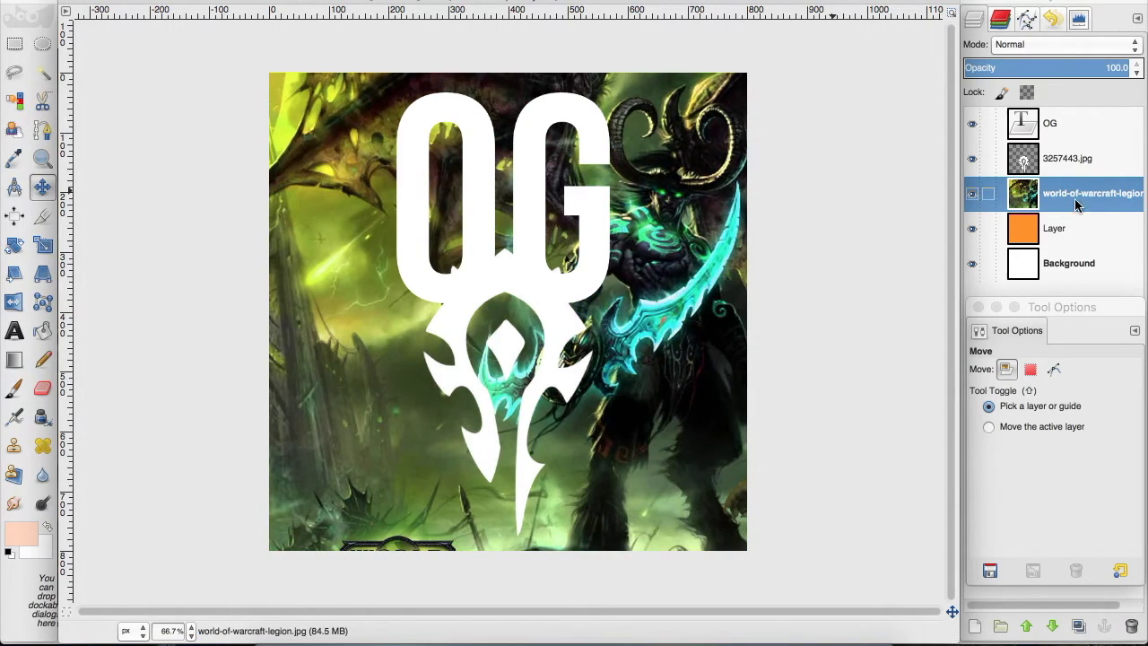
drag(1050, 231, 1042, 180)
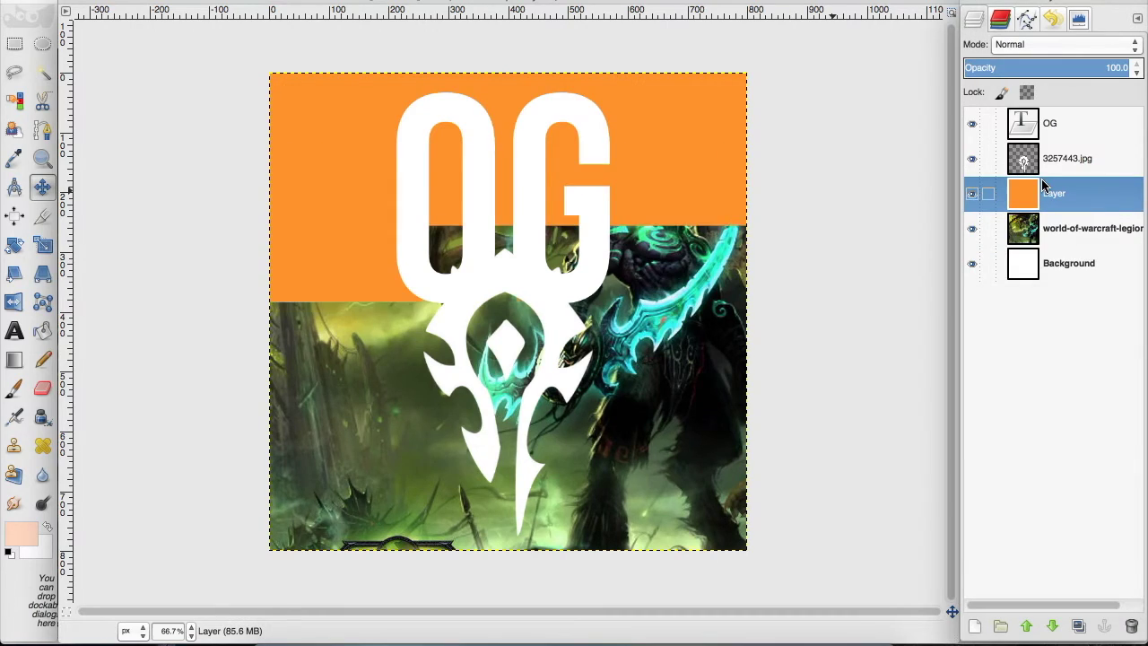
click(1058, 62)
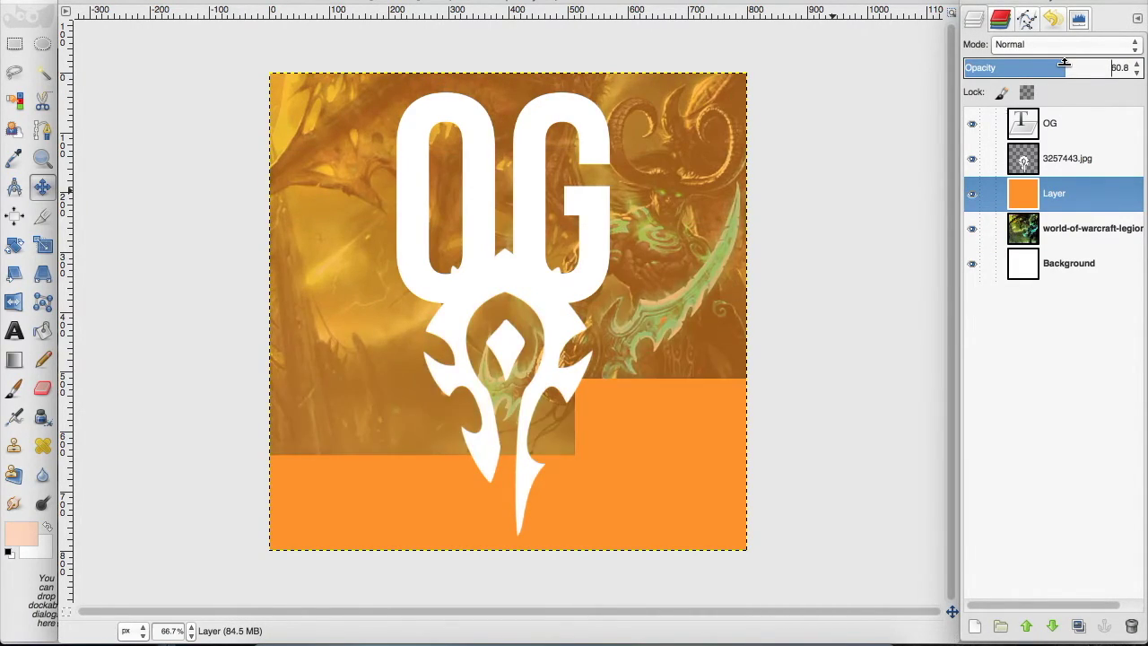
drag(1059, 62, 1074, 62)
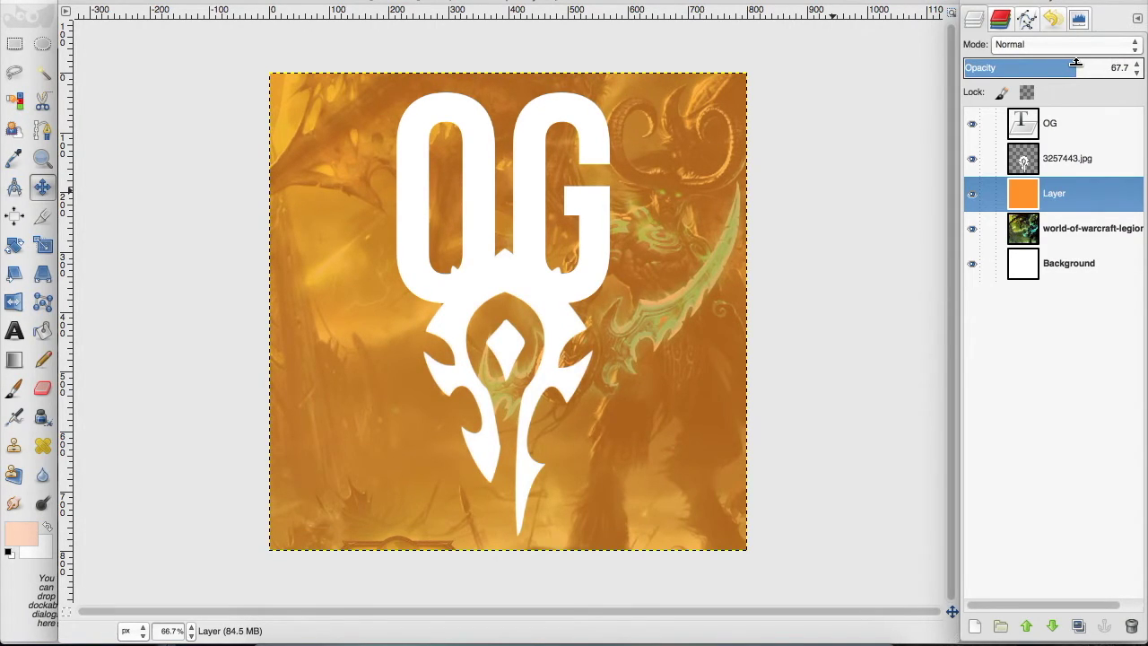
drag(1077, 63, 1089, 64)
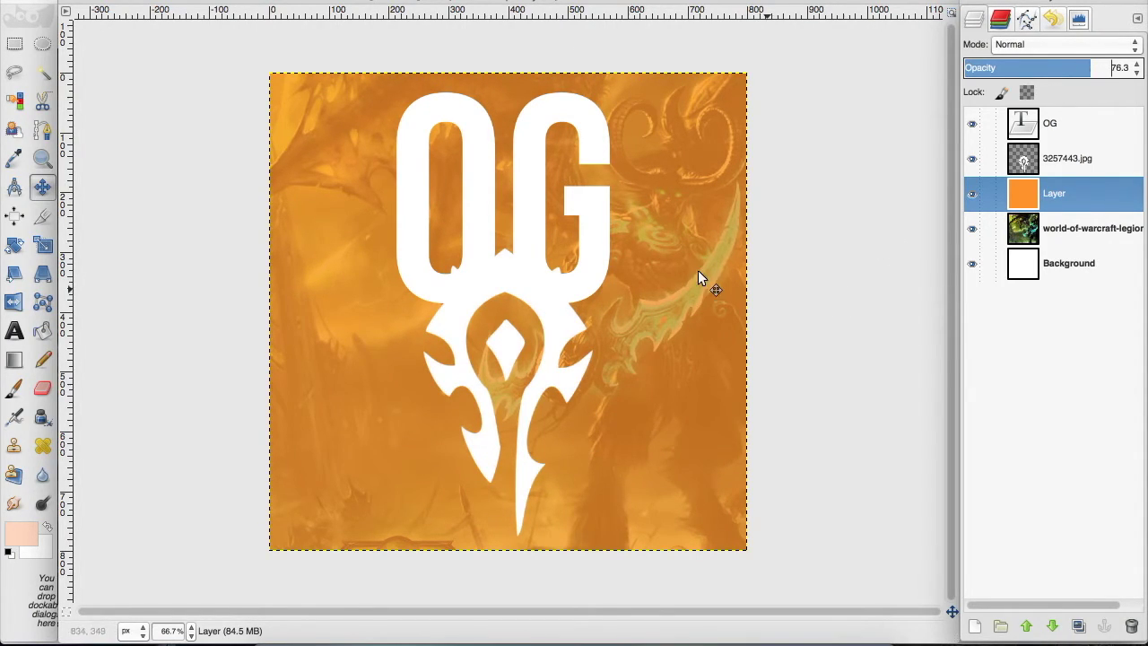
Step: Nudge the OG text and the Horde logo slightly to the right
drag(594, 231, 603, 235)
click(577, 319)
drag(567, 320, 575, 320)
click(576, 320)
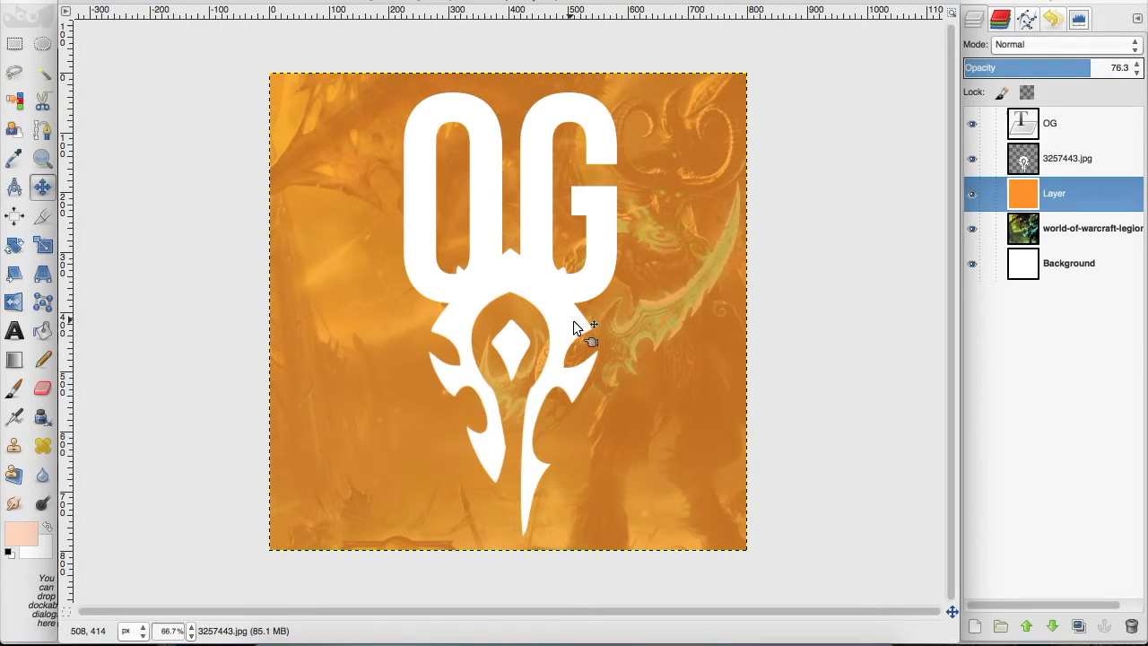
click(1042, 130)
Step: Merge the OG text down into the Horde logo layer and add a default Drop Shadow (offset 4/4, blur 15)
right_click(1041, 134)
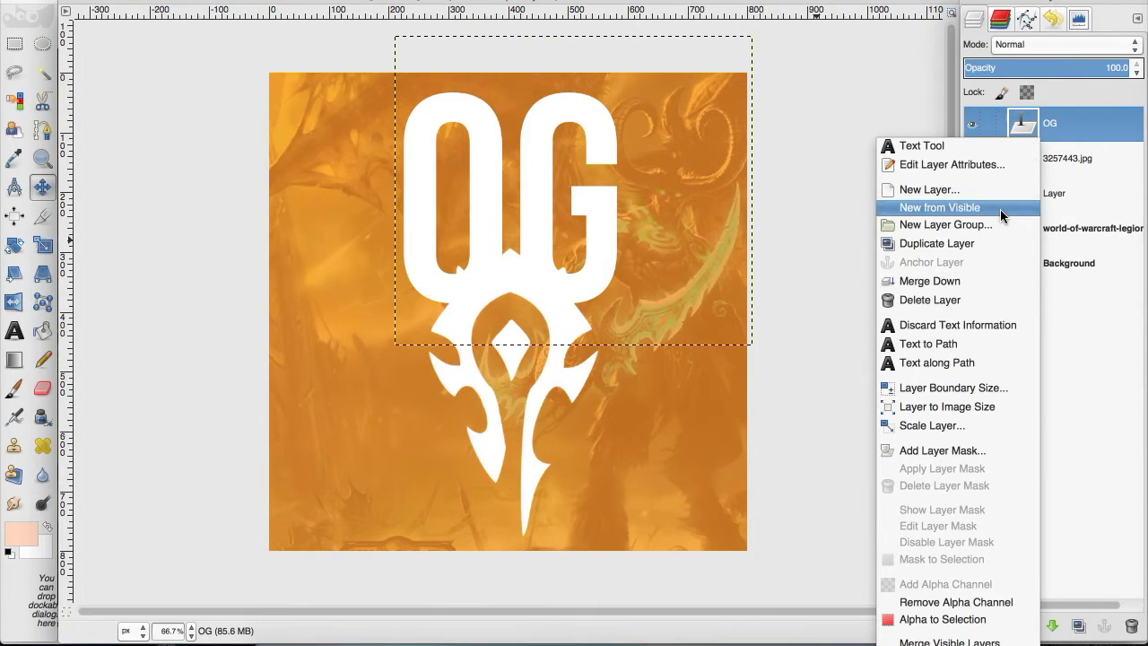
click(985, 281)
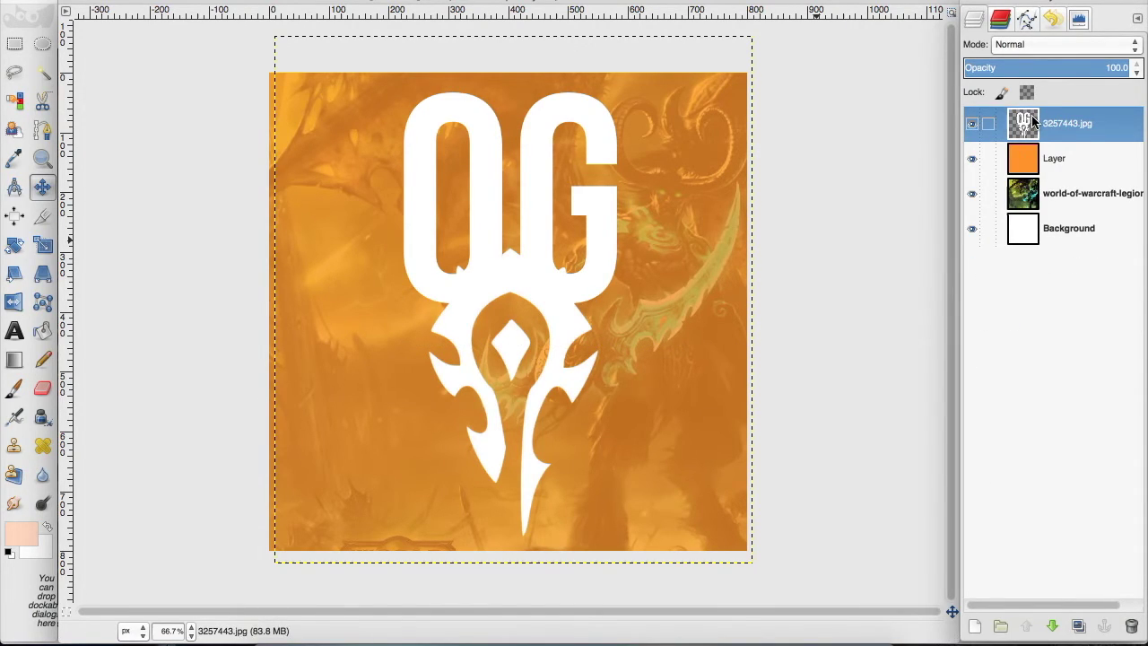
click(502, 1)
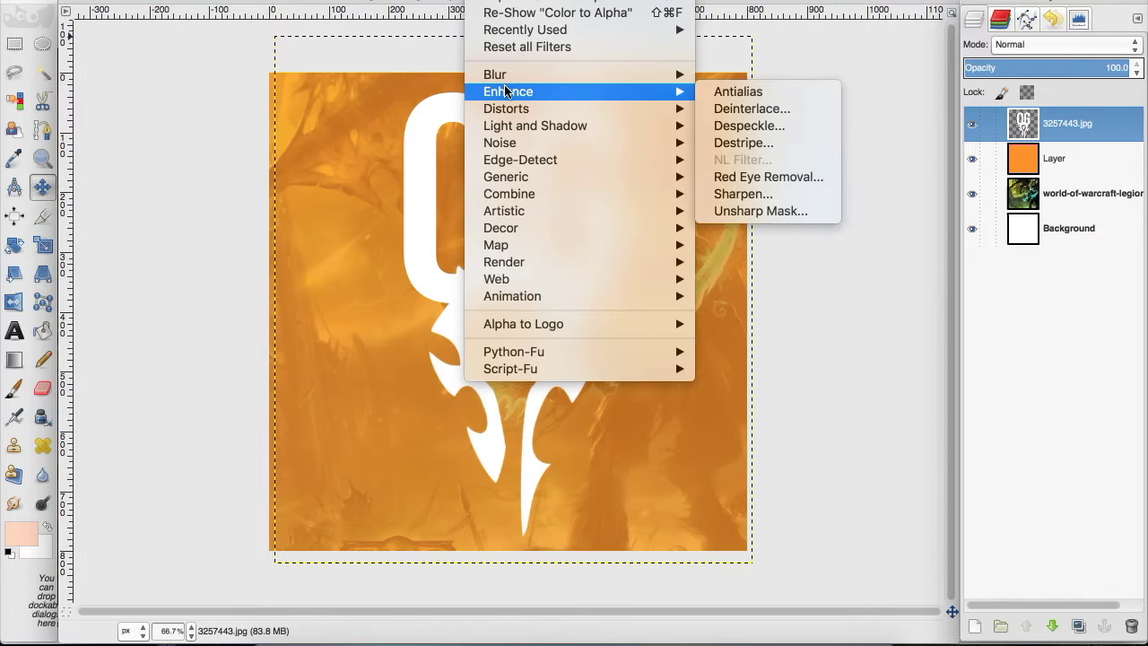
mouse_move(529, 131)
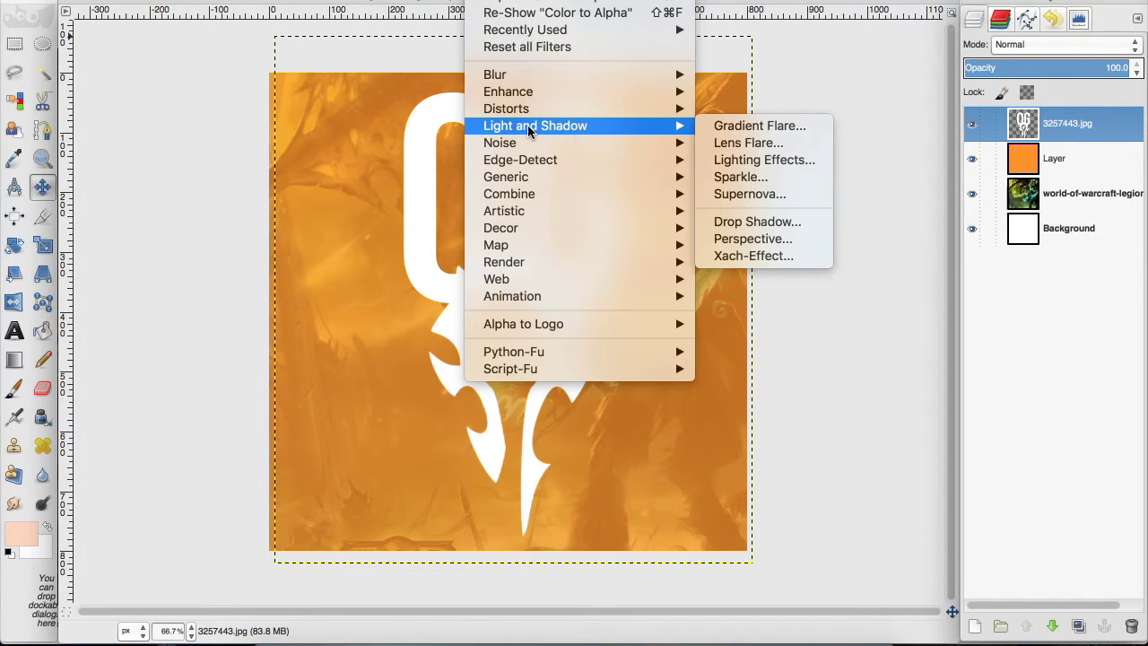
click(771, 222)
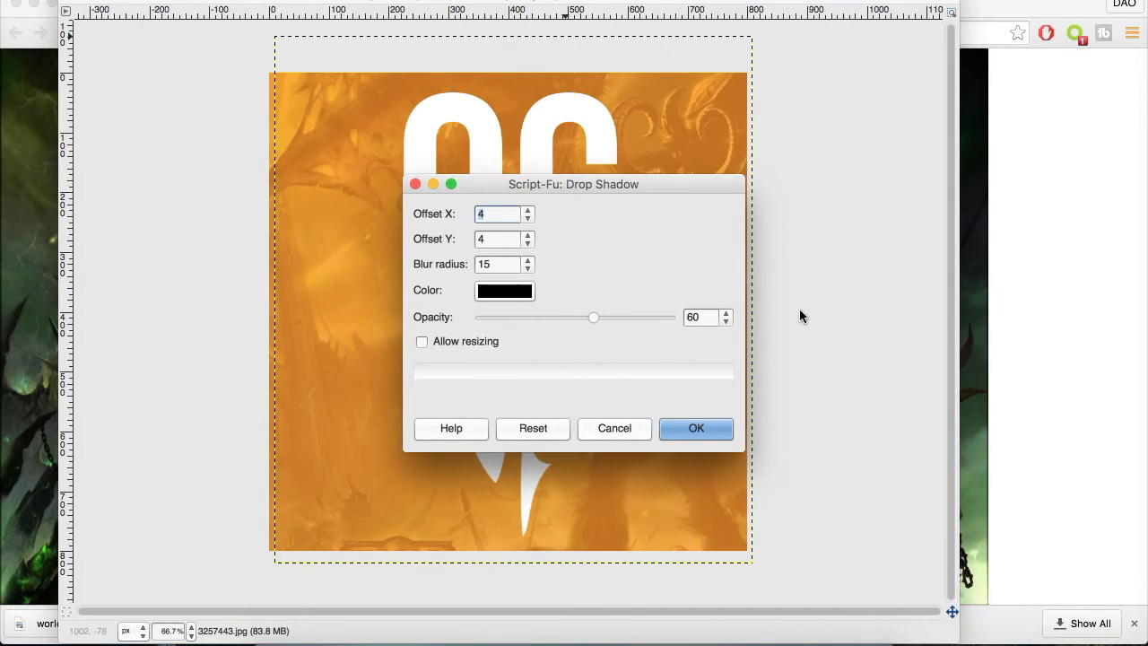
click(706, 433)
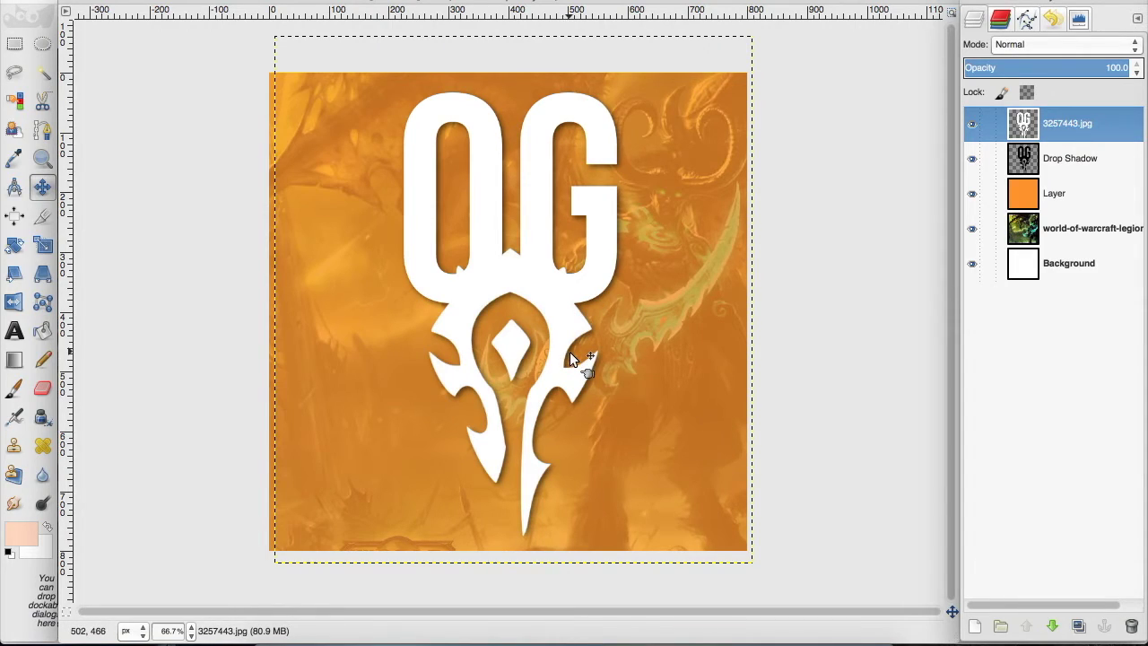
Step: Nudge the Drop Shadow layer and the OG emblem a few pixels down-right, then select the orange tint layer
click(1048, 159)
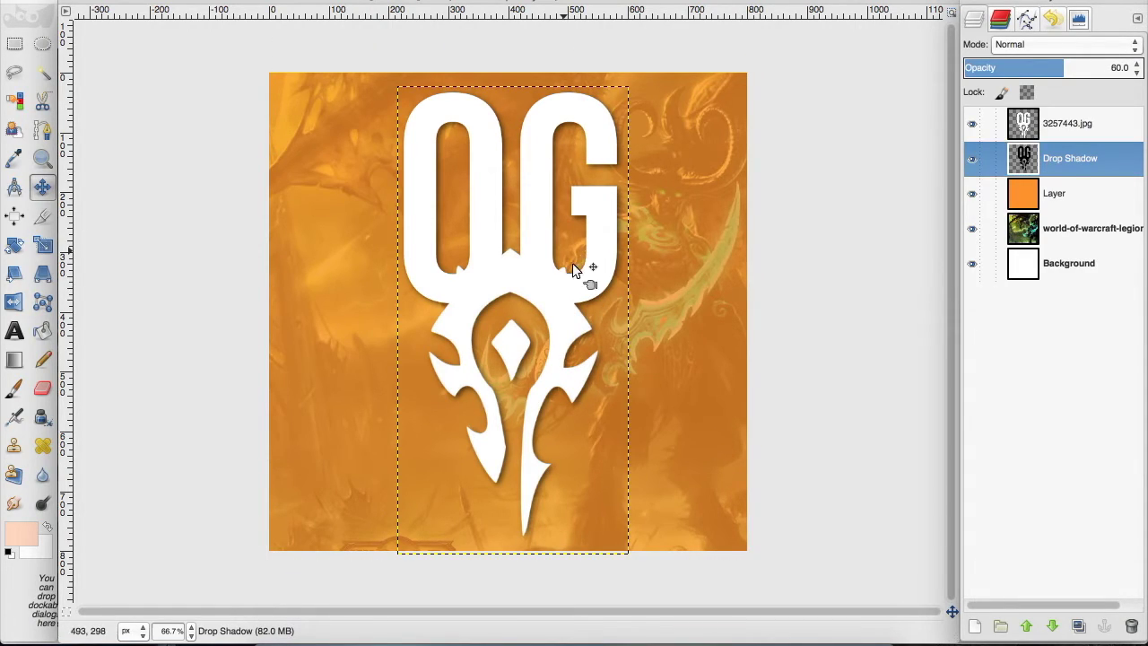
drag(586, 302, 596, 301)
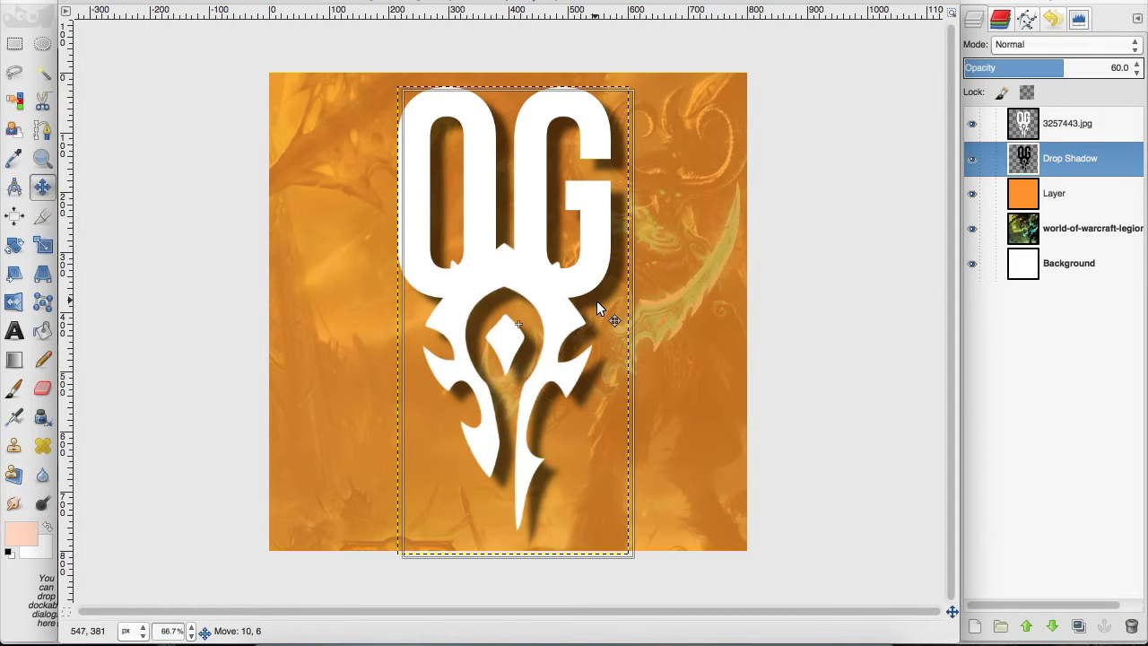
drag(588, 286, 593, 290)
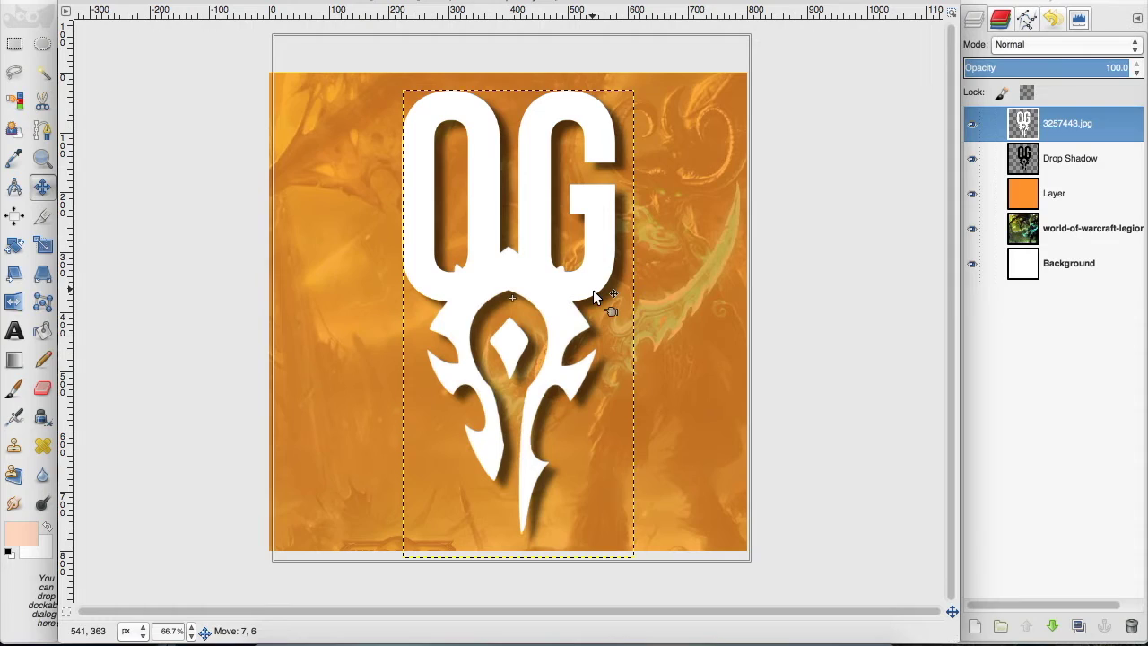
click(593, 290)
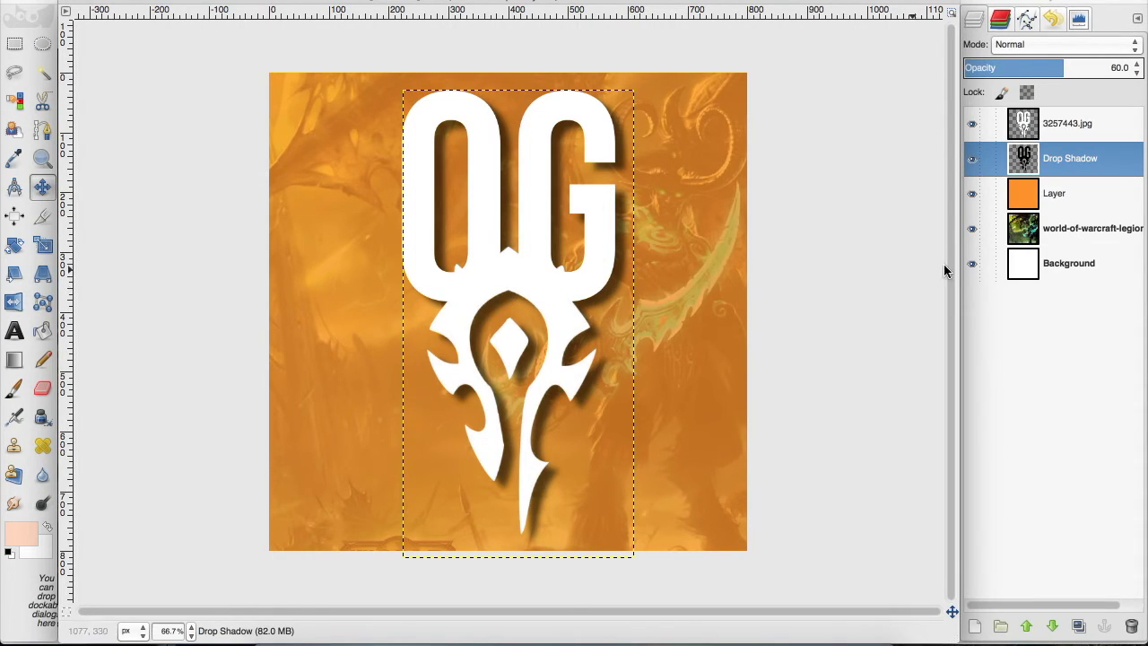
click(1043, 257)
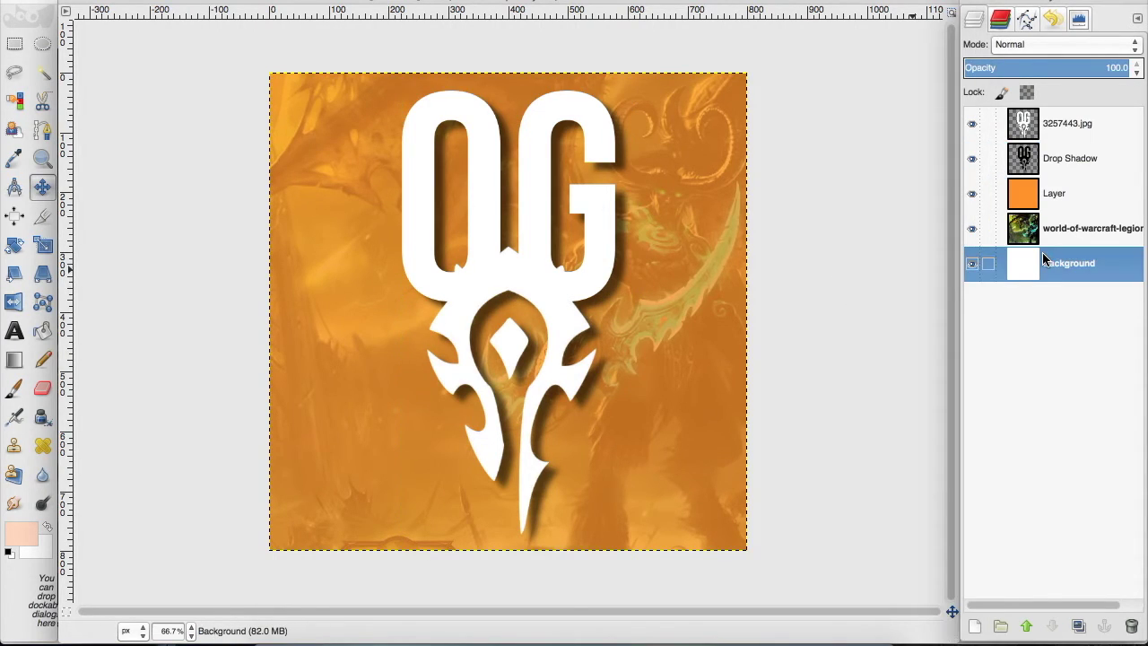
click(1032, 193)
Step: Add a transparent Layer #1 above the orange layer and pick the Blend tool with the FG-to-Transparent gradient
click(975, 625)
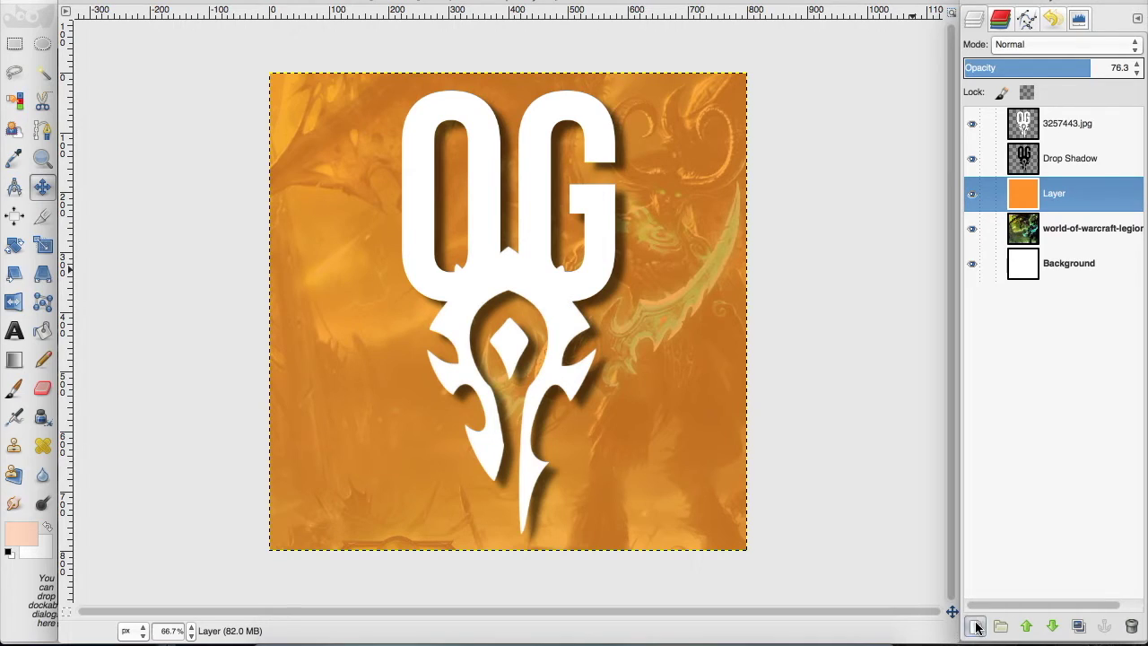
click(1056, 621)
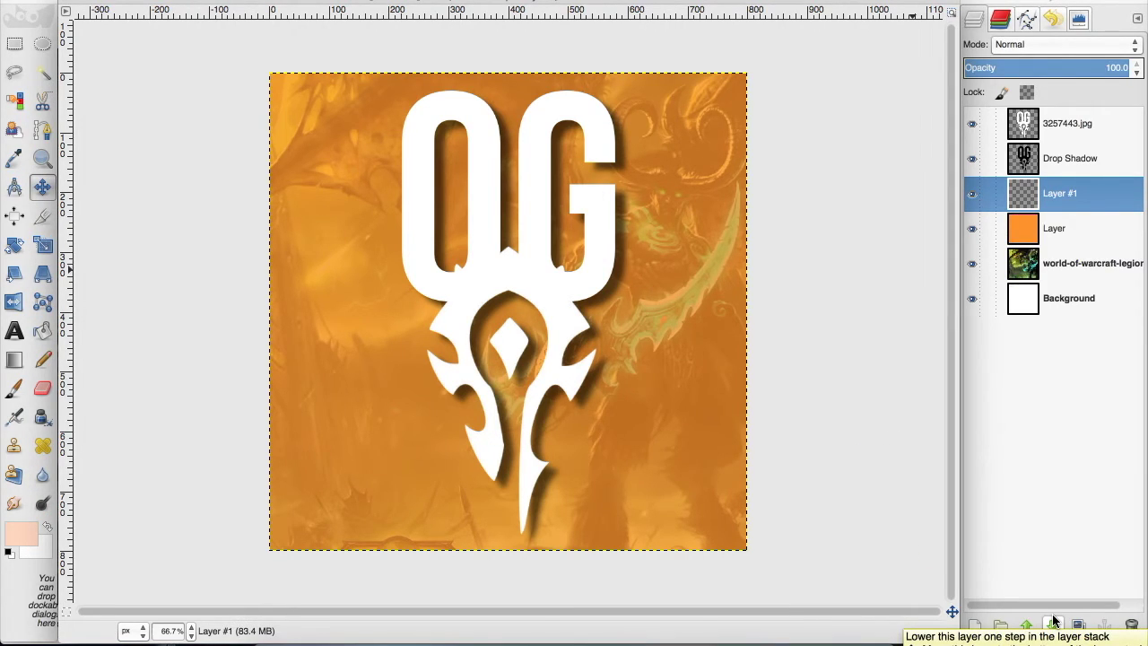
double_click(15, 360)
click(984, 428)
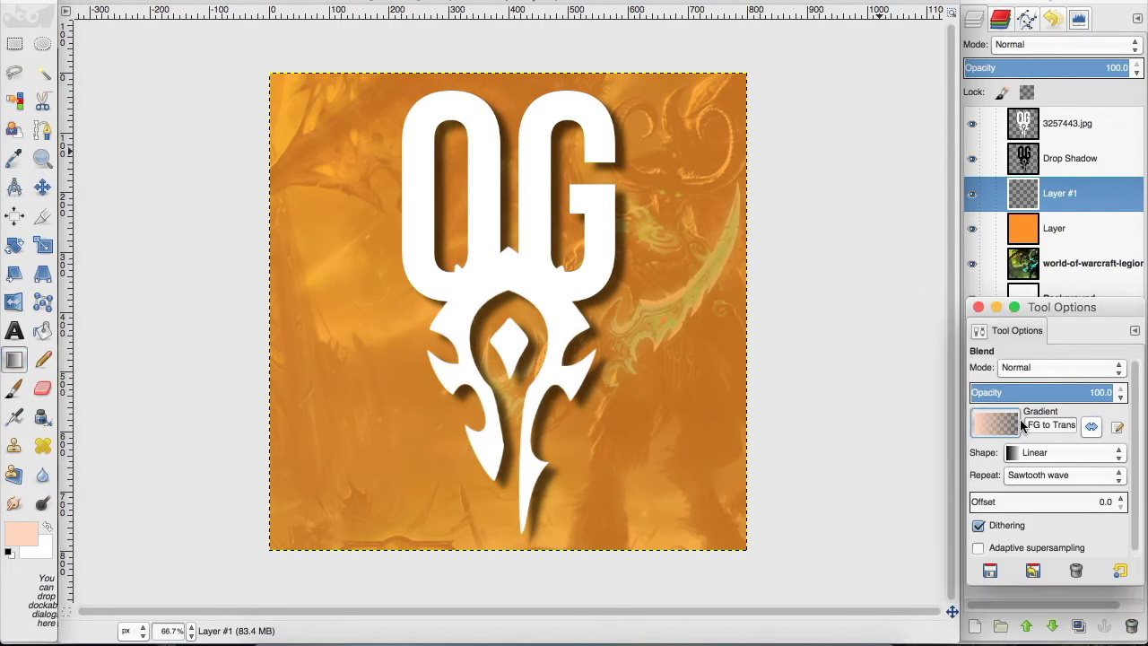
click(984, 429)
click(984, 429)
Step: Set the foreground colour to black and the gradient repeat to Sawtooth wave
click(30, 531)
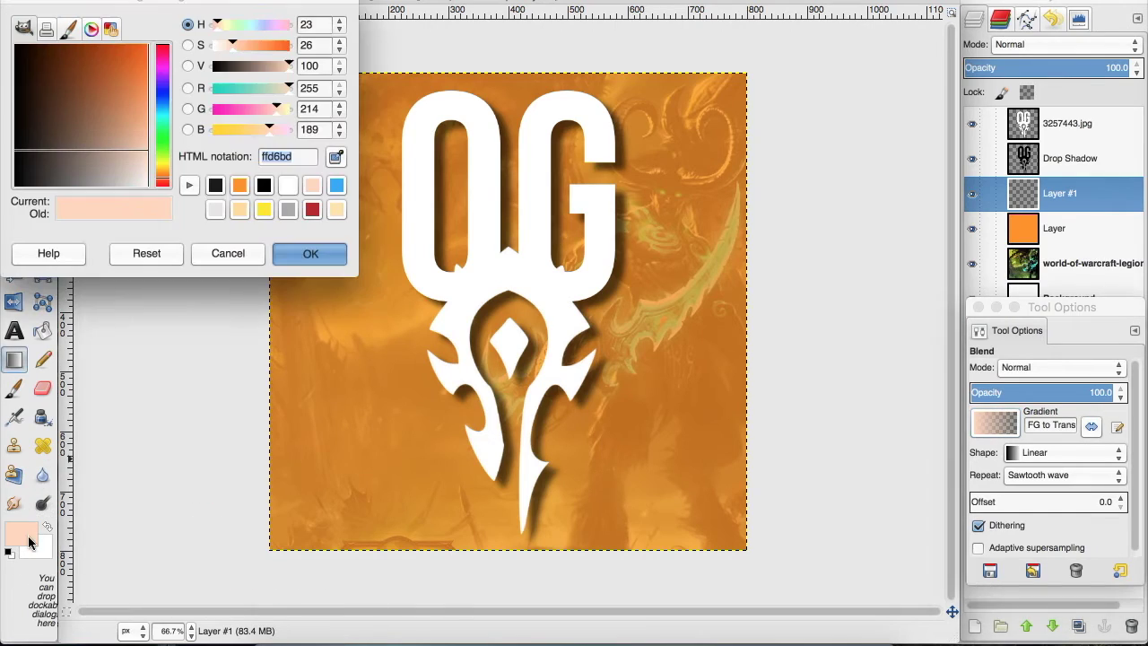
click(263, 184)
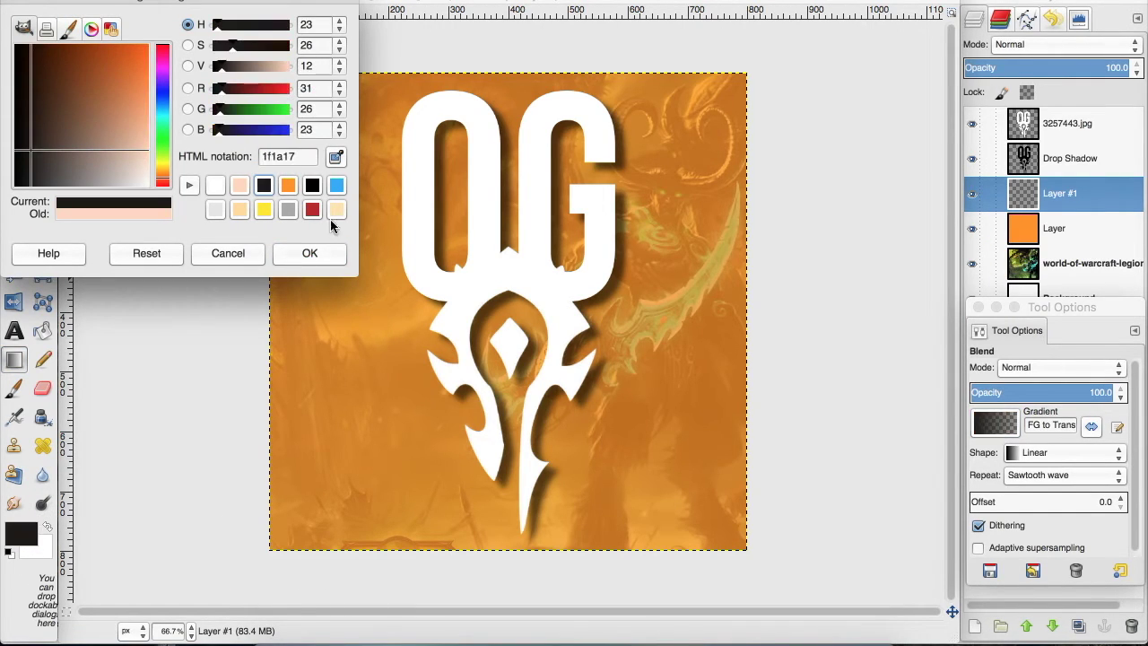
click(312, 185)
click(309, 254)
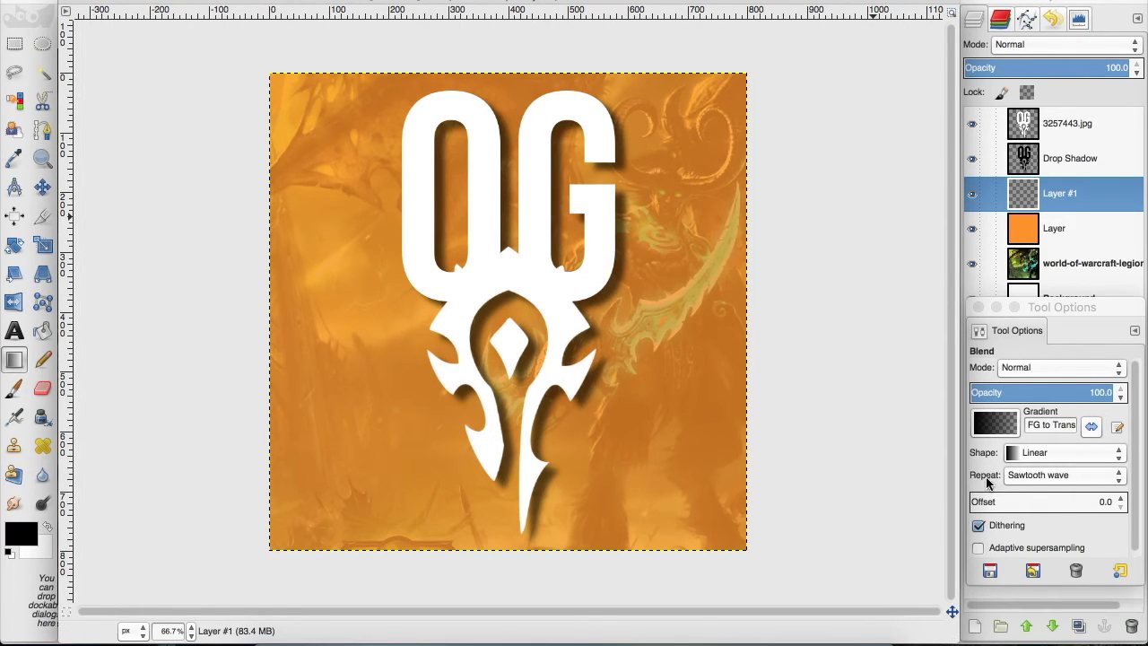
click(1025, 481)
click(1025, 474)
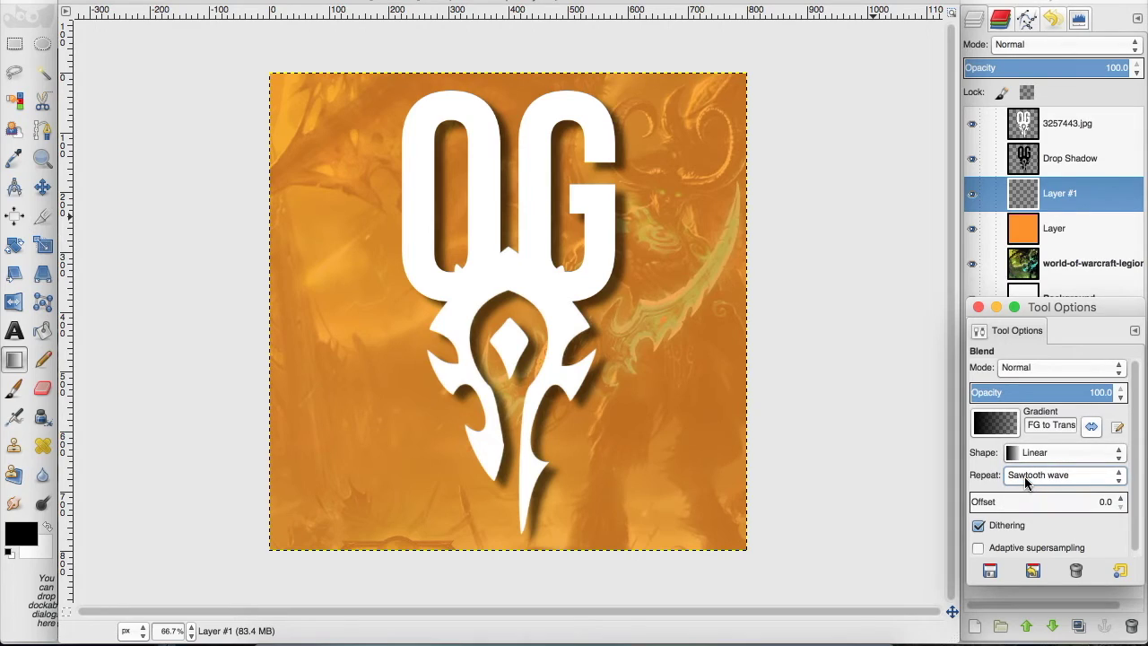
click(1080, 188)
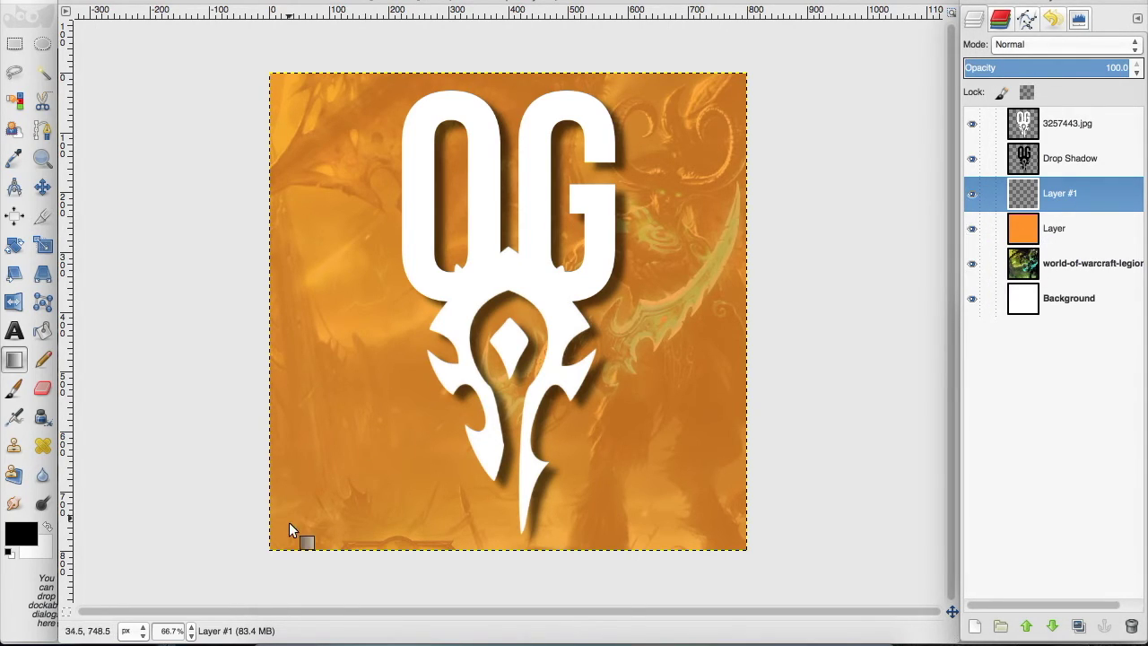
Step: Fill Layer #1 with a short diagonal blend stroke from the bottom-left and set its opacity to 43.5
drag(271, 546, 273, 543)
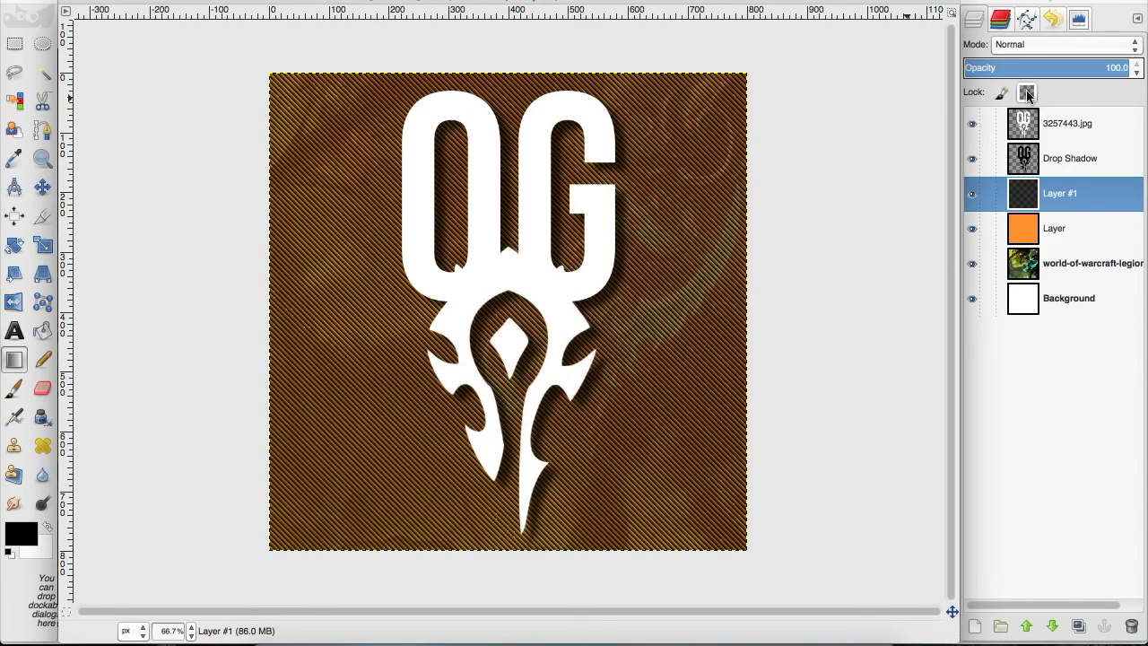
click(1043, 63)
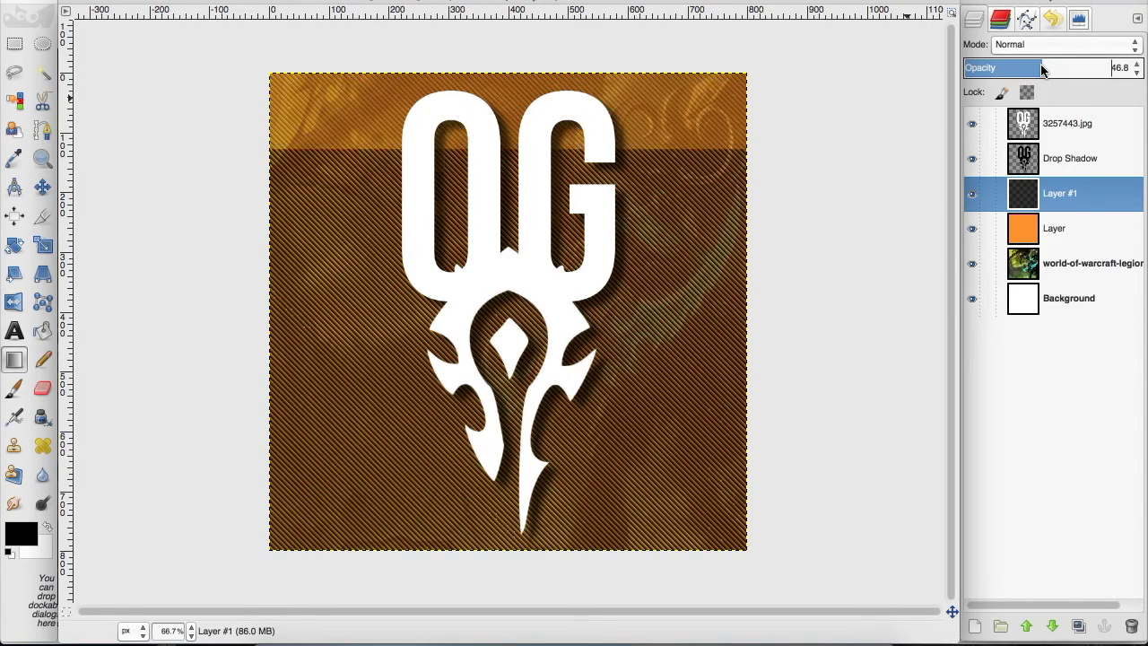
drag(1039, 70, 1036, 72)
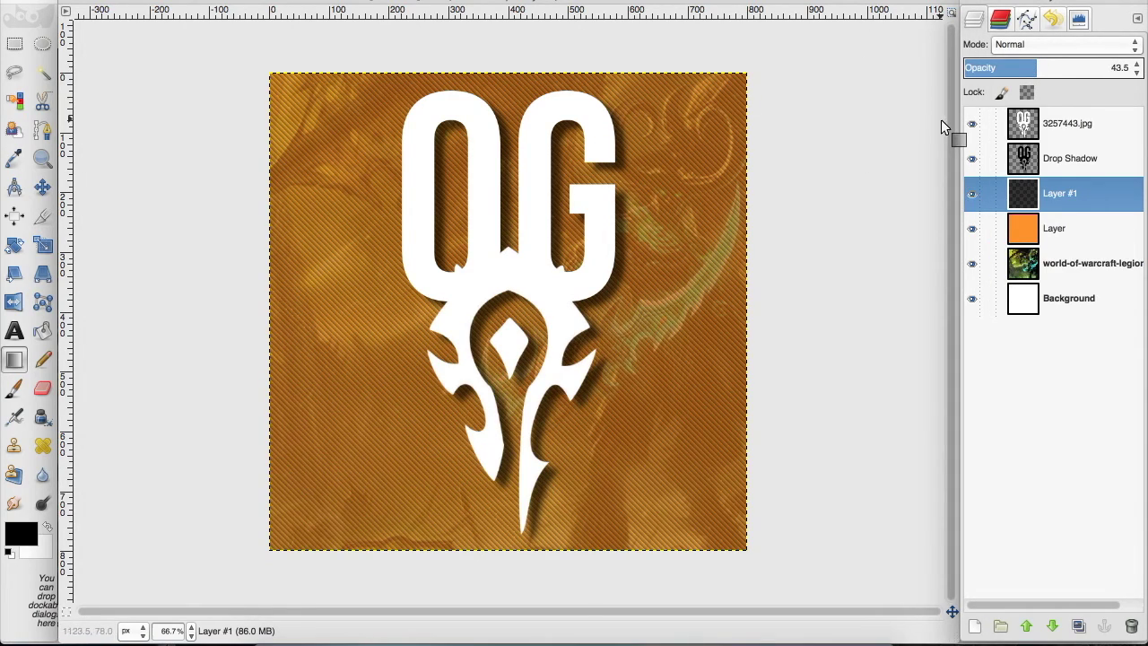
click(1056, 303)
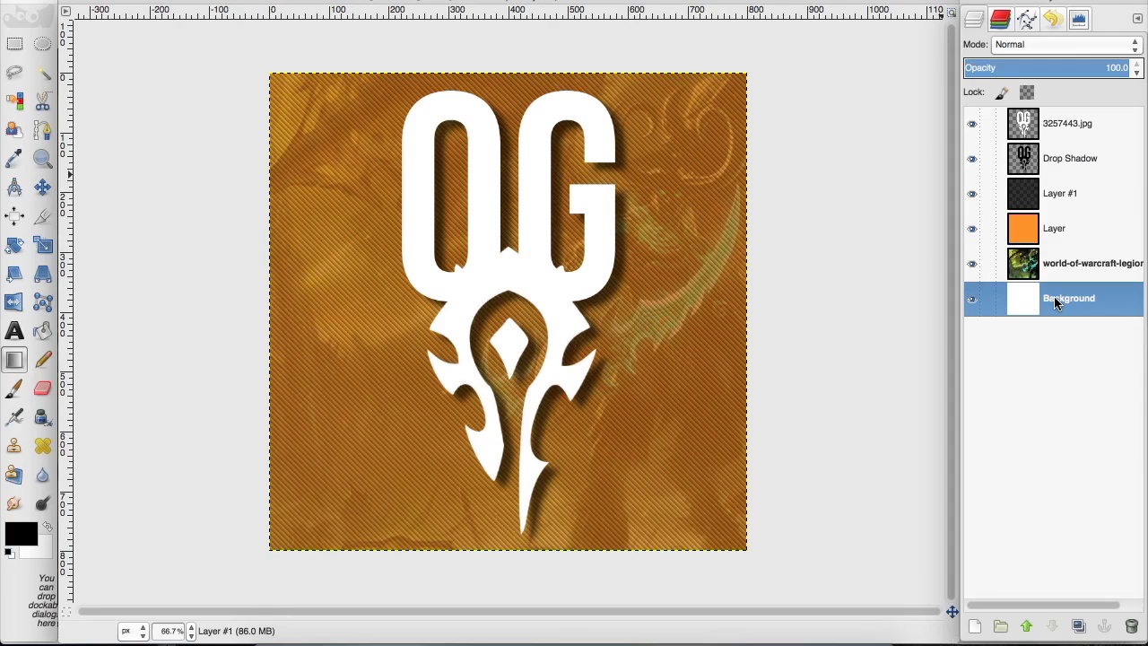